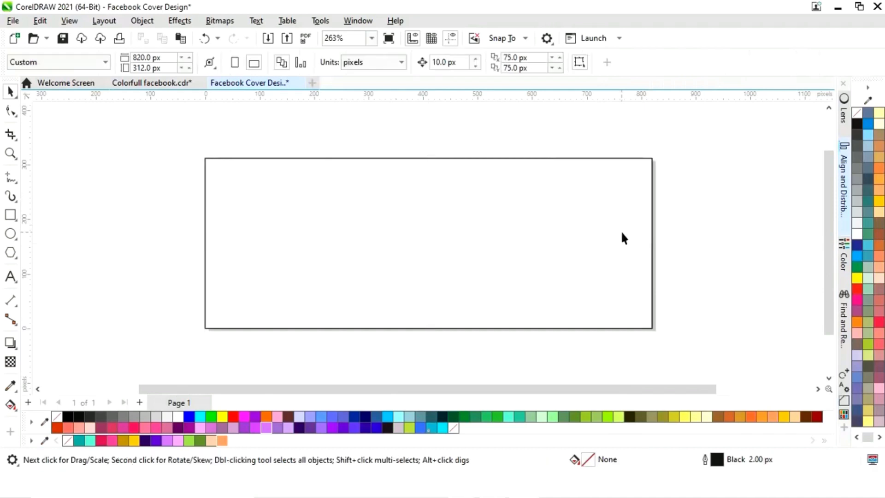
- Create a narrow copy of the background rectangle, about 110 px wide, along the banner's left edge
left_click(651, 243)
left_click_drag(655, 244, 272, 254)
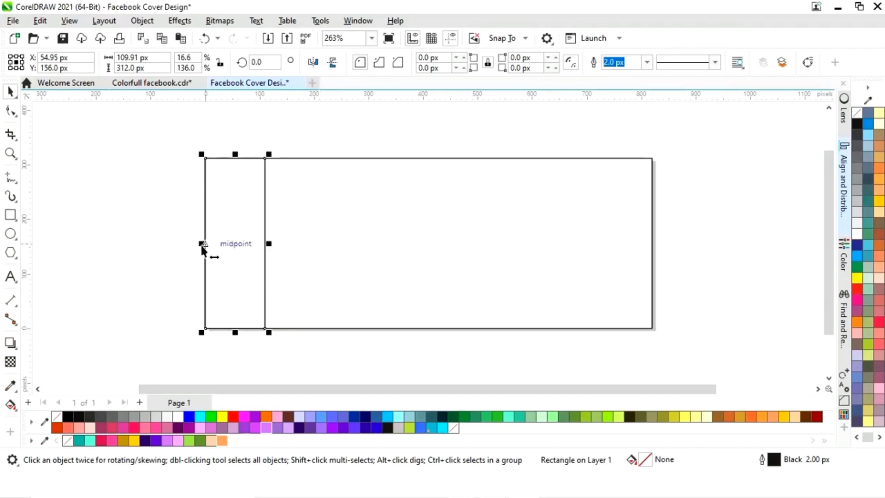
- Mirror-copy the narrow strip to the right and repeat the copy to fill the banner with strips
left_click_drag(202, 246, 296, 256)
key("ctrl+r")
key("ctrl+r")
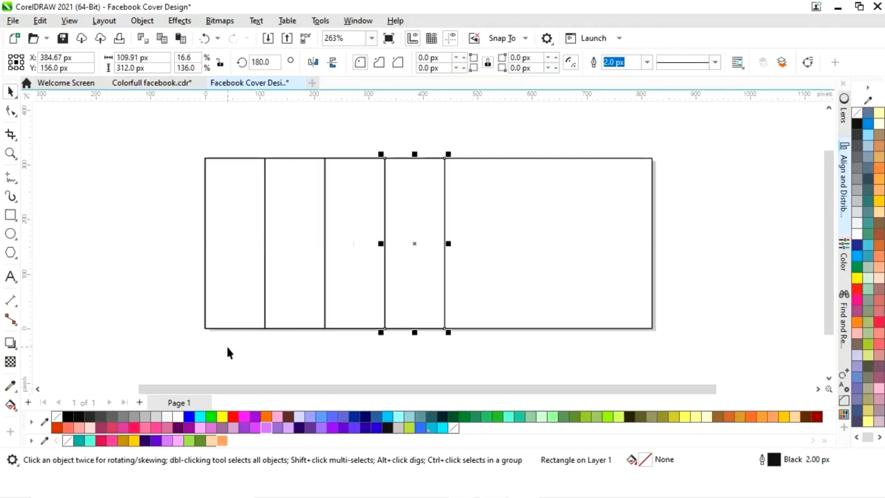
key("ctrl+r")
key("ctrl+r")
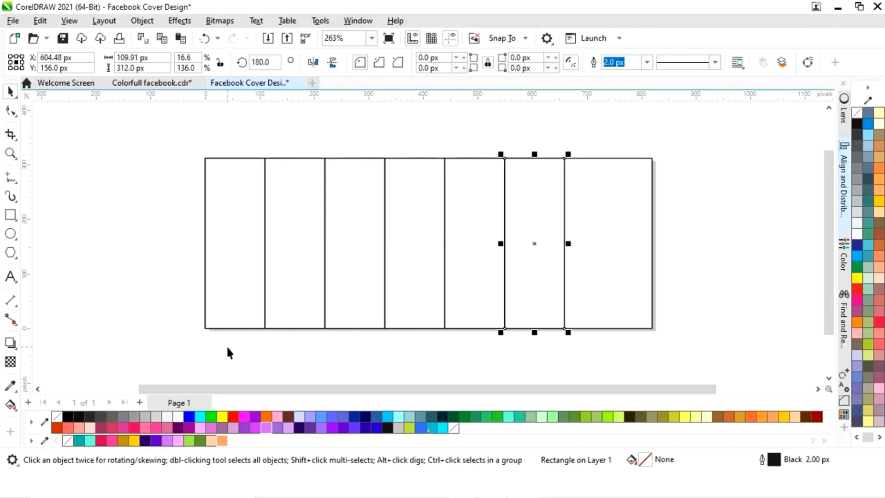
key("ctrl+r")
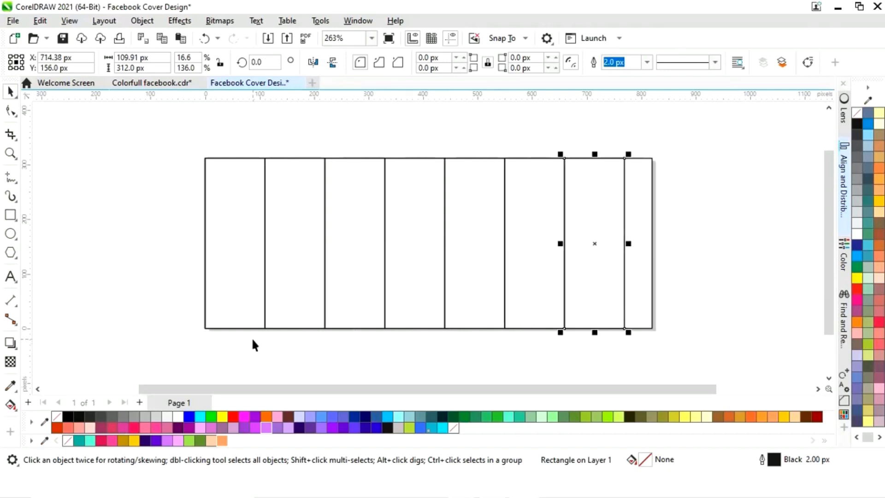
- Select all the strips and stretch them to span the full 820 px banner width
left_click(247, 338)
left_click_drag(190, 353, 638, 139)
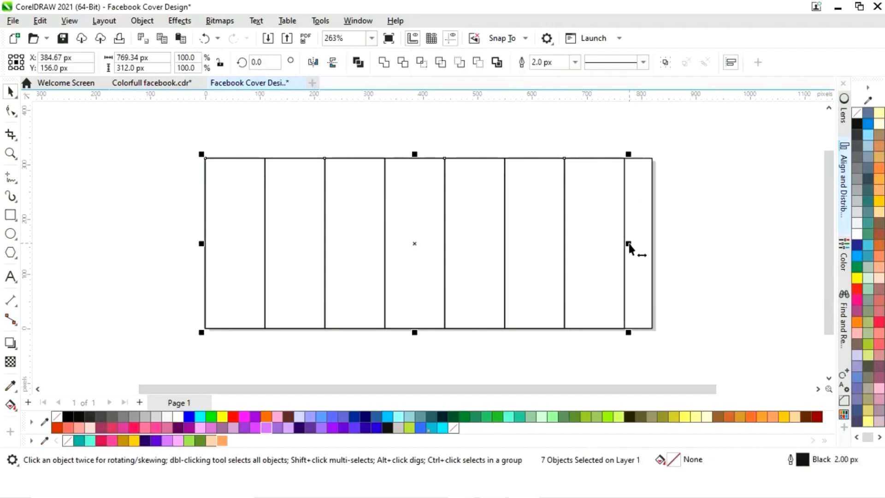
left_click_drag(629, 243, 654, 239)
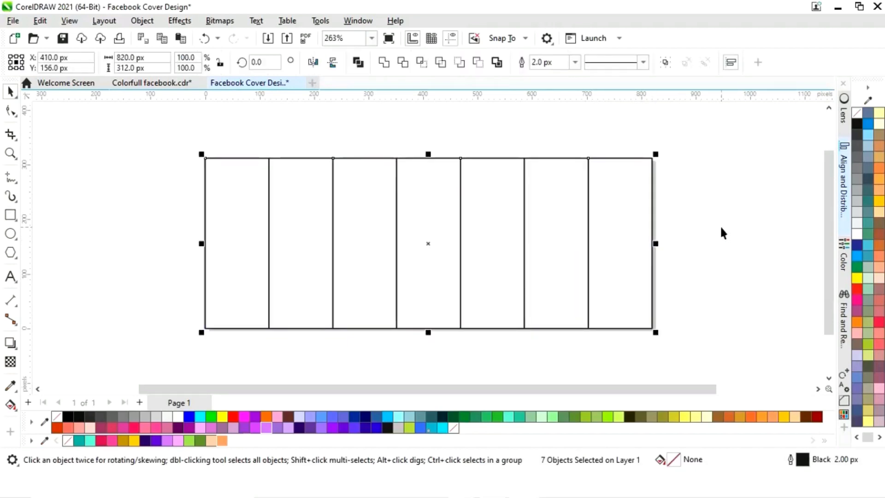
- Select the first strip and make a half-width copy, about 59 px wide, at its left side
left_click(715, 238)
left_click(656, 329)
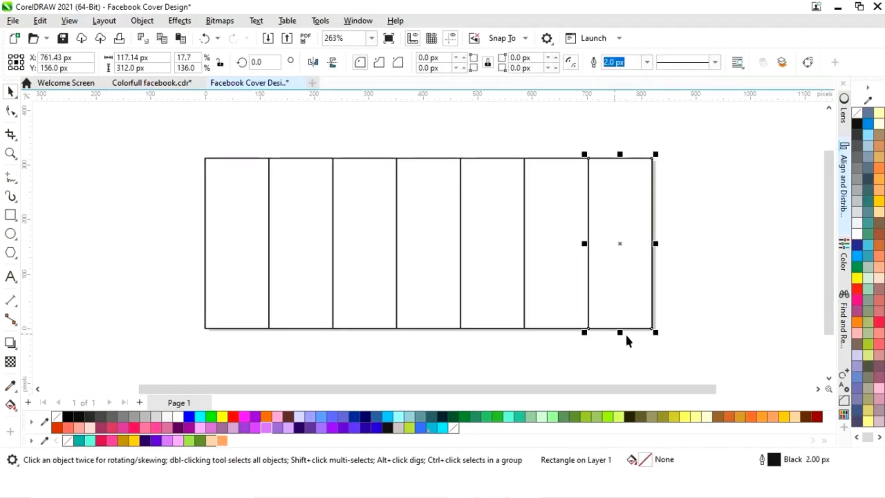
left_click(492, 381)
left_click(249, 269)
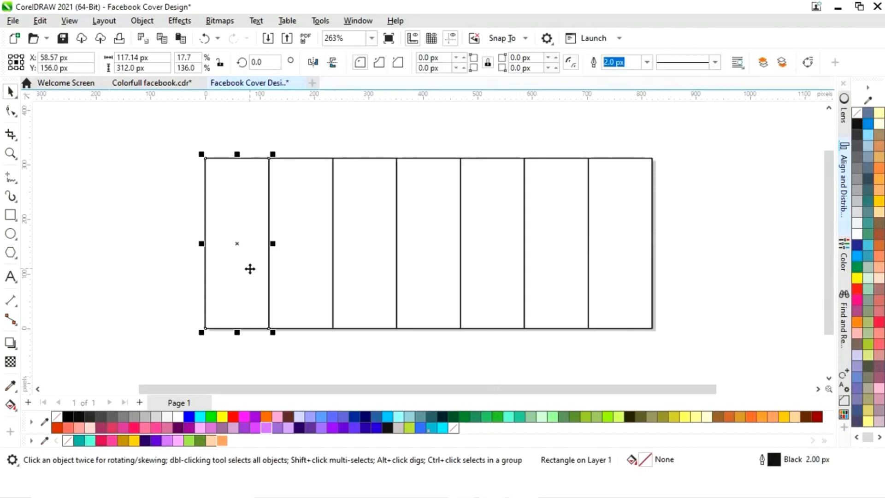
left_click_drag(274, 243, 237, 249)
- Select and delete all the strips to the right of the first strip
left_click(212, 339)
left_click(202, 248)
left_click_drag(268, 350, 666, 118)
key("Delete")
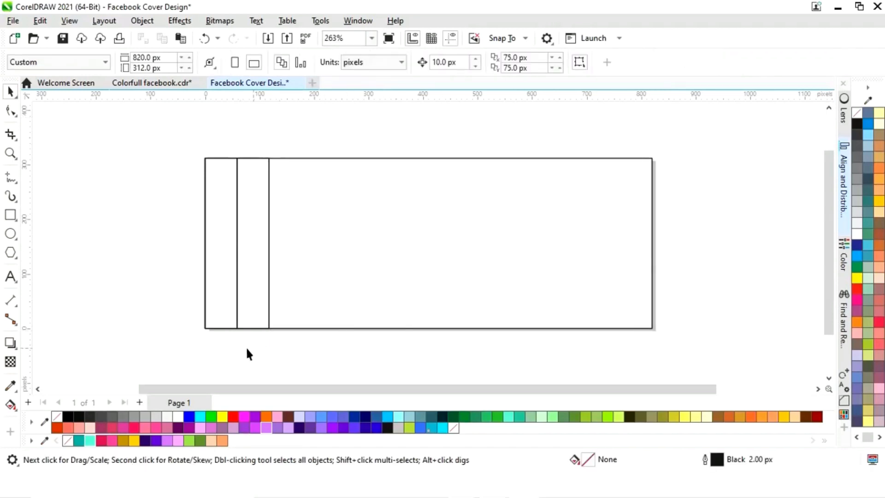
- Fill the narrow half-width strip with turquoise
left_click(218, 312)
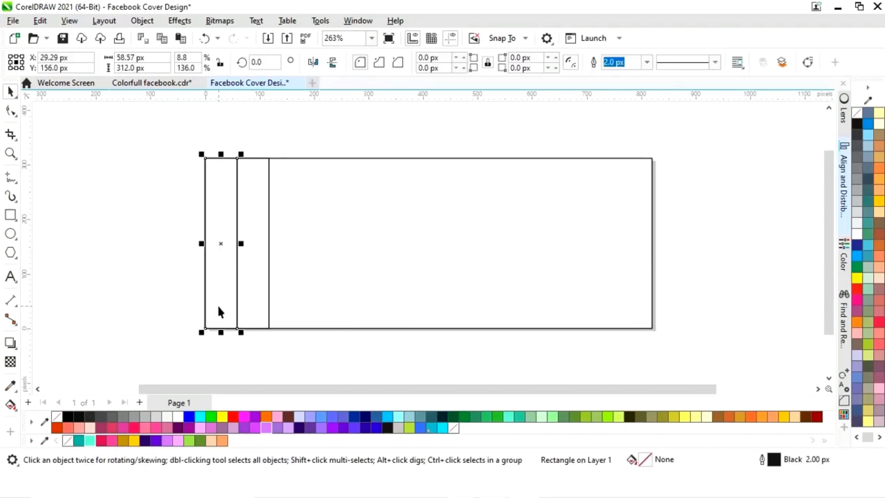
left_click(90, 441)
- Apply a fountain fill to the wider strip beside it with the Interactive Fill tool
left_click(254, 325)
left_click(262, 319)
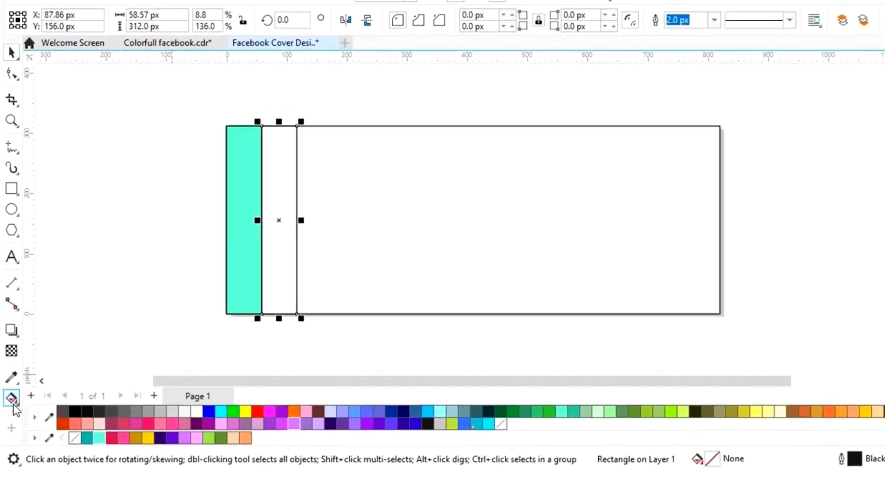
left_click(11, 405)
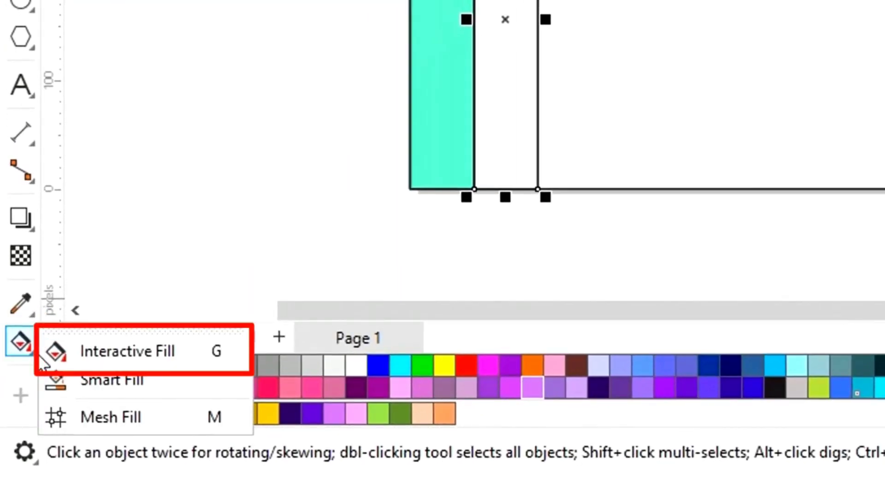
left_click(110, 359)
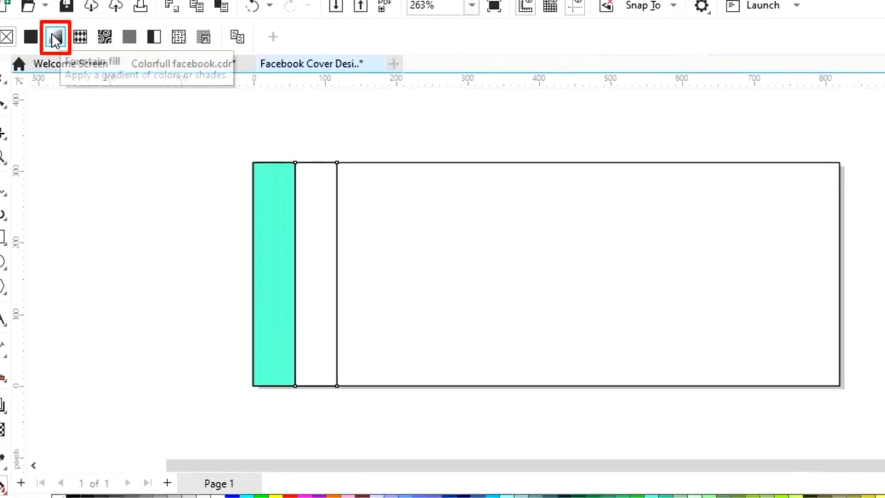
left_click(55, 37)
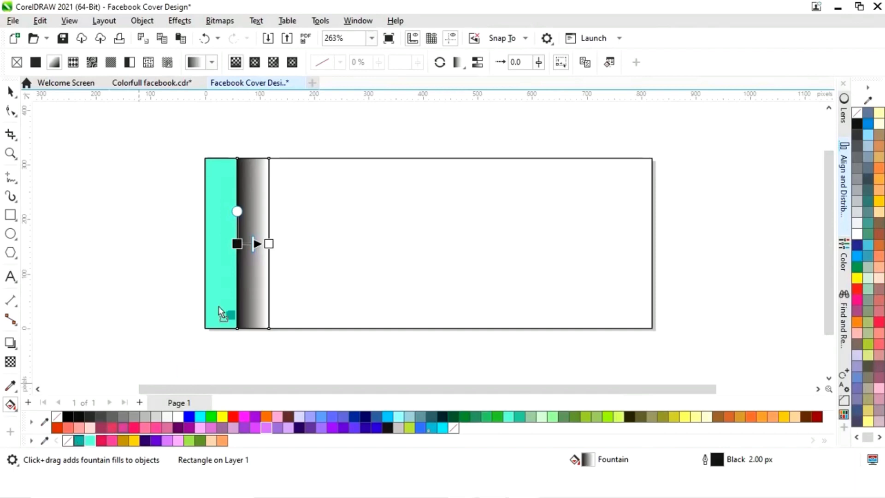
- Set the gradient's start node to teal and its end node to turquoise
left_click_drag(218, 306, 237, 244)
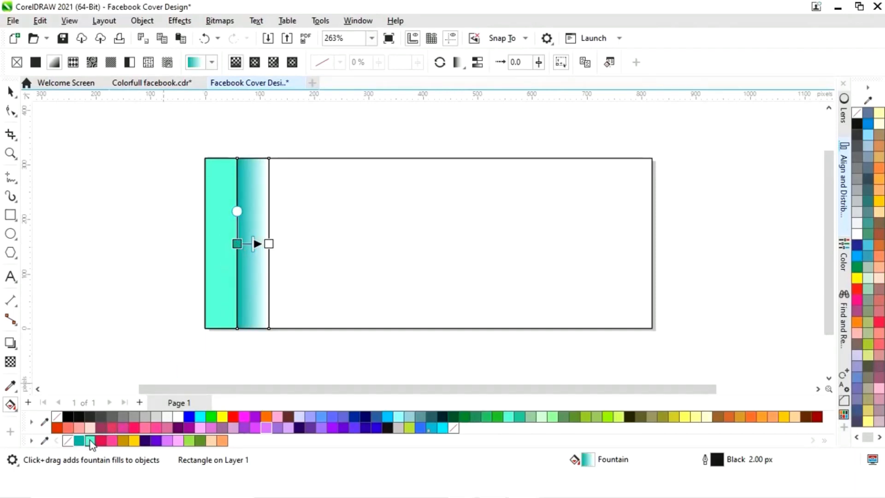
left_click_drag(91, 443, 269, 244)
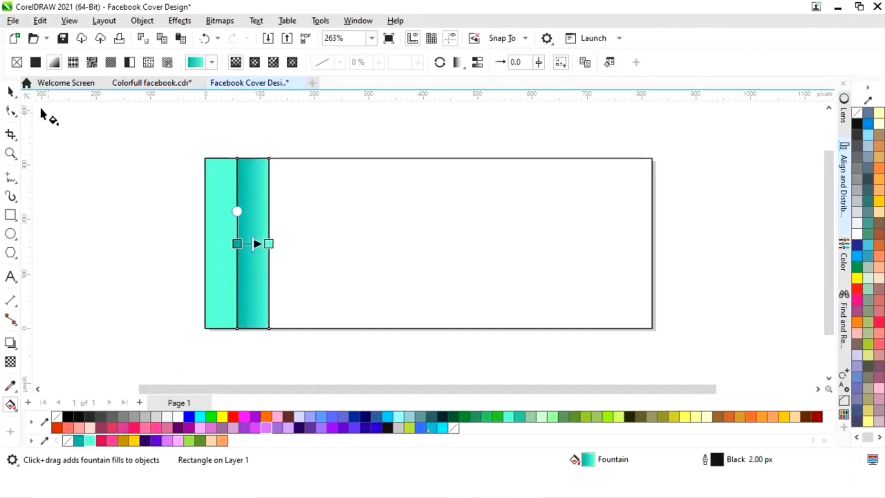
- Select both filled strips and remove their outlines
left_click(10, 92)
left_click(197, 361)
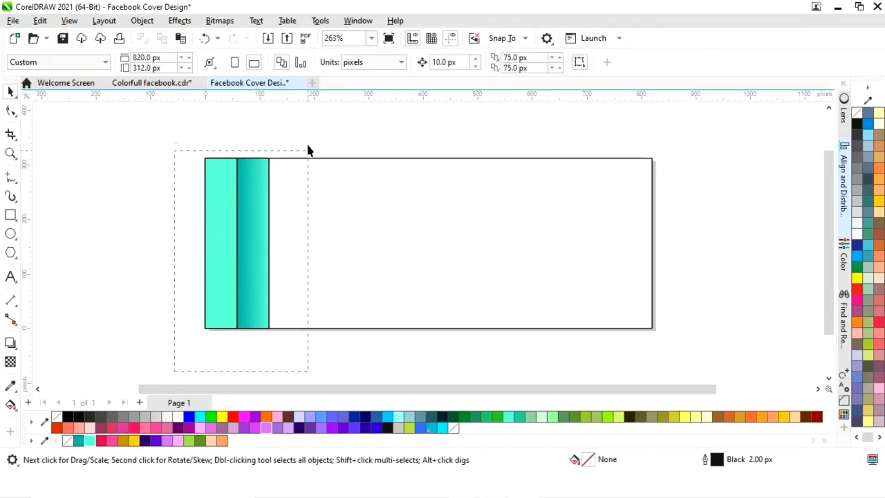
left_click_drag(308, 150, 303, 132)
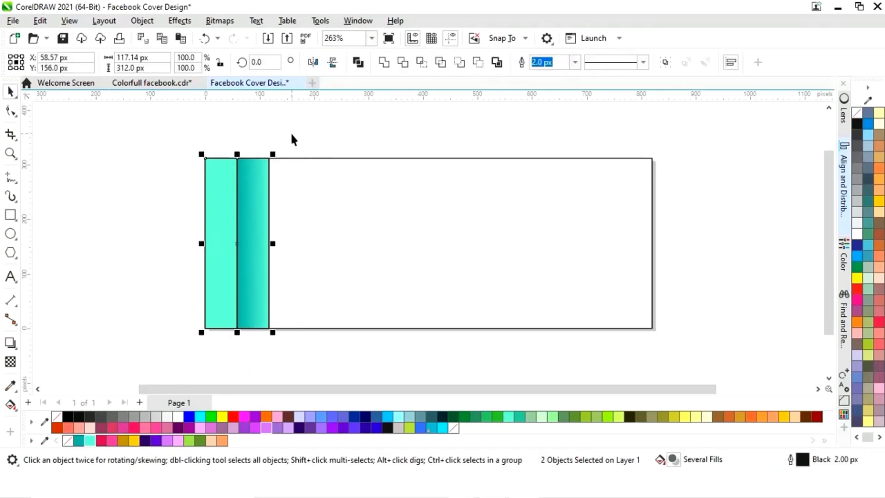
right_click(69, 441)
left_click(278, 360)
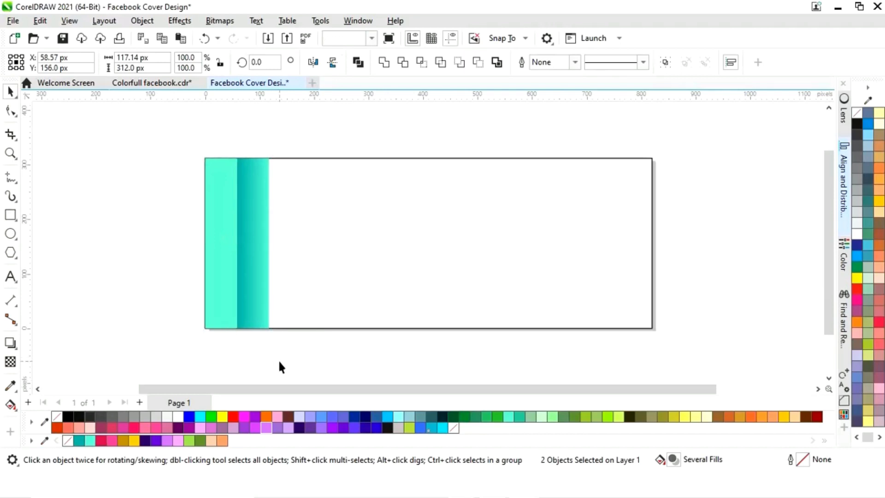
- Remove the outline from the background rectangle
left_click(466, 295)
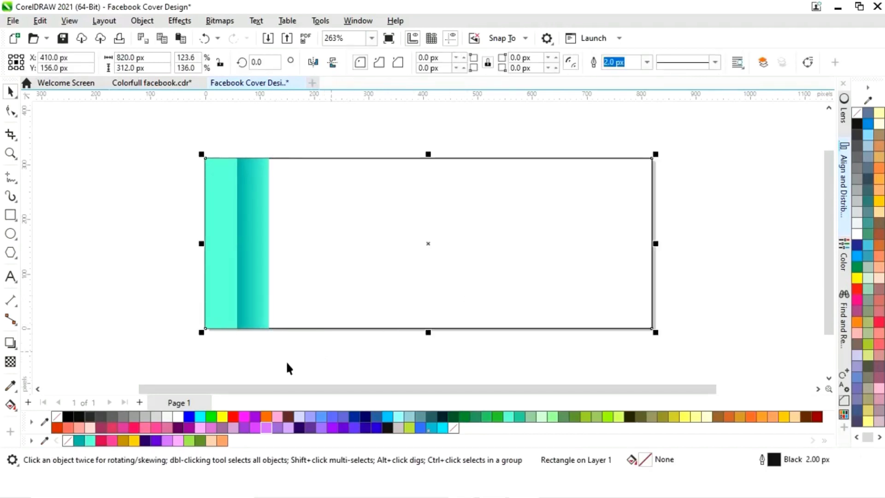
right_click(67, 441)
left_click(230, 336)
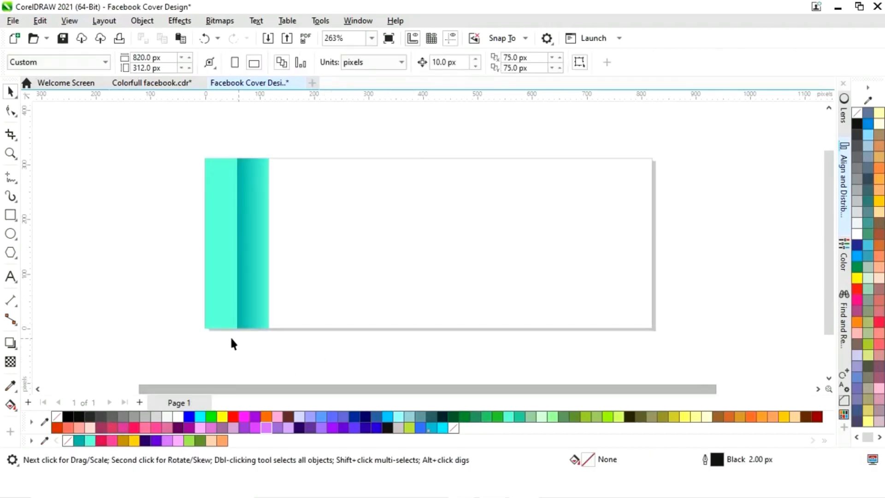
- Copy the strip pair to its right and mirror the copy horizontally
left_click_drag(303, 147, 303, 147)
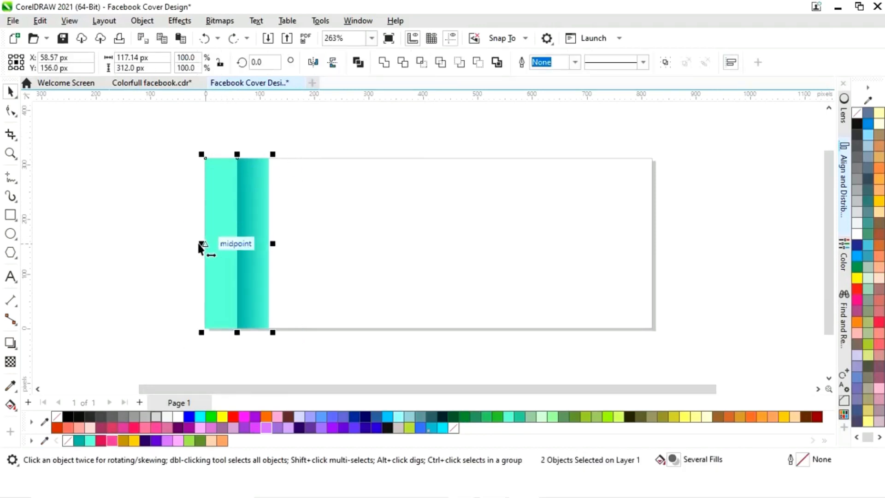
left_click_drag(202, 244, 300, 242)
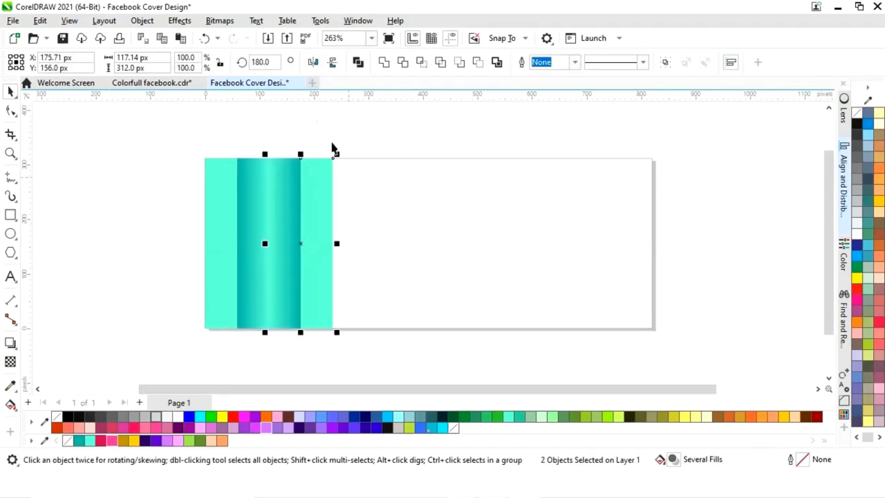
left_click(316, 56)
left_click(339, 353)
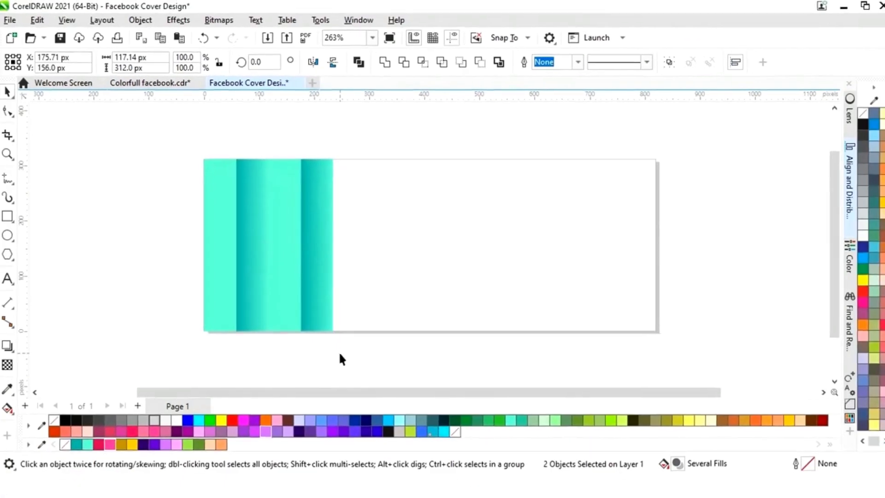
- Repeat the mirrored copy twice more, placing each flipped pair beside the previous one
left_click_drag(348, 350, 233, 133)
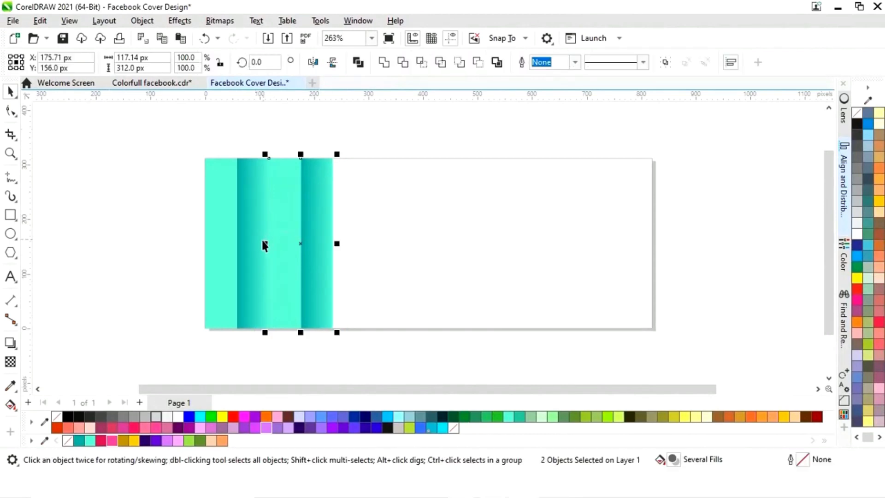
left_click_drag(263, 245, 363, 242)
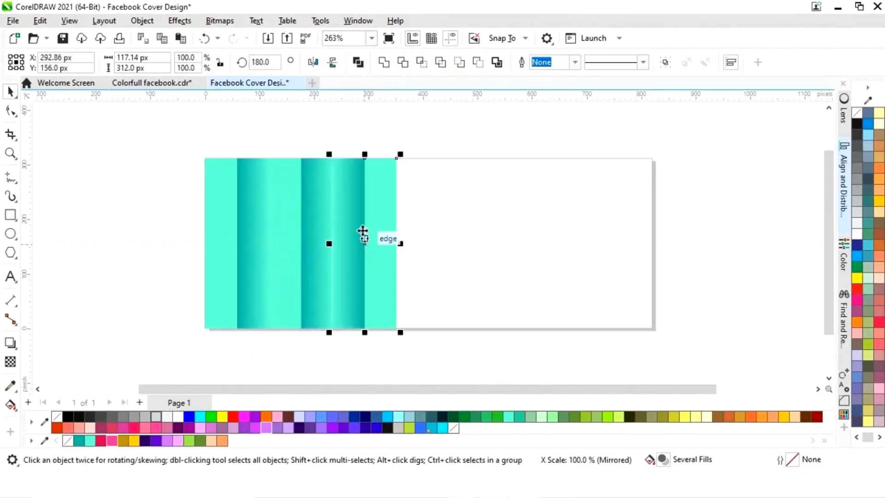
left_click(314, 67)
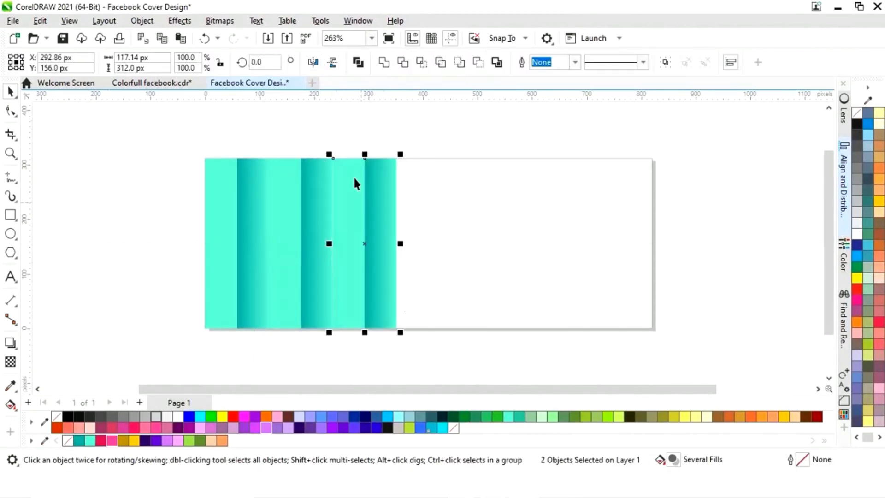
left_click(417, 363)
left_click_drag(409, 179, 409, 180)
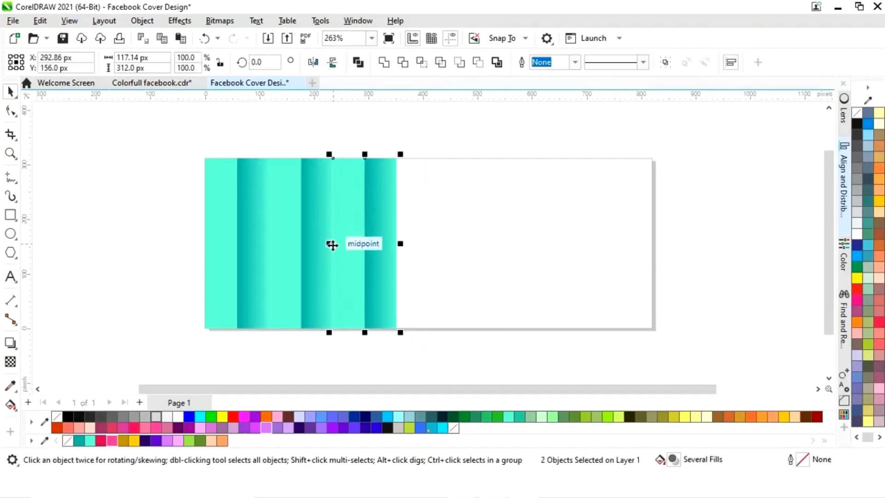
left_click_drag(330, 243, 417, 245)
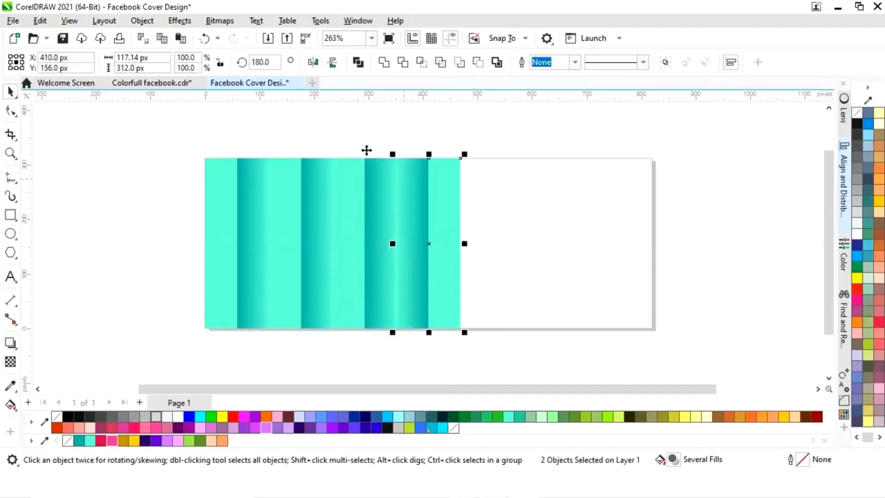
left_click(313, 64)
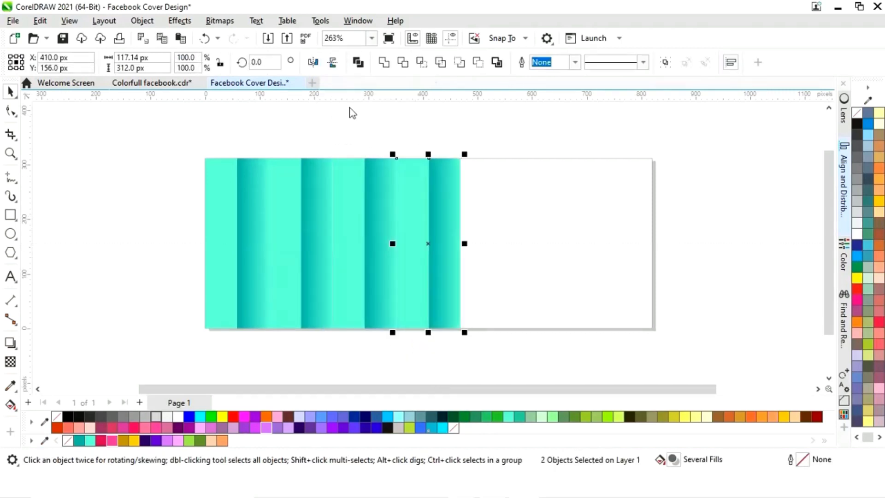
- Add further mirrored copies of the strip pair until the pattern reaches the banner's right edge
left_click_drag(506, 365, 384, 131)
left_click_drag(393, 247, 502, 254)
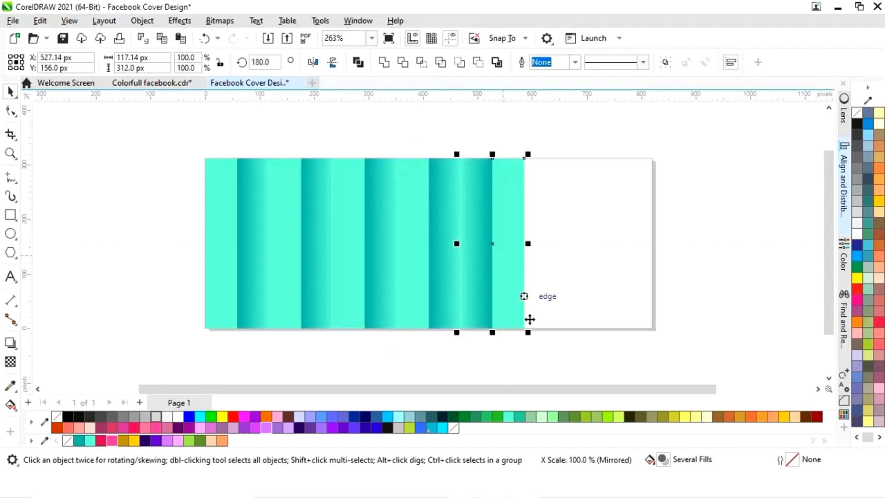
left_click(315, 64)
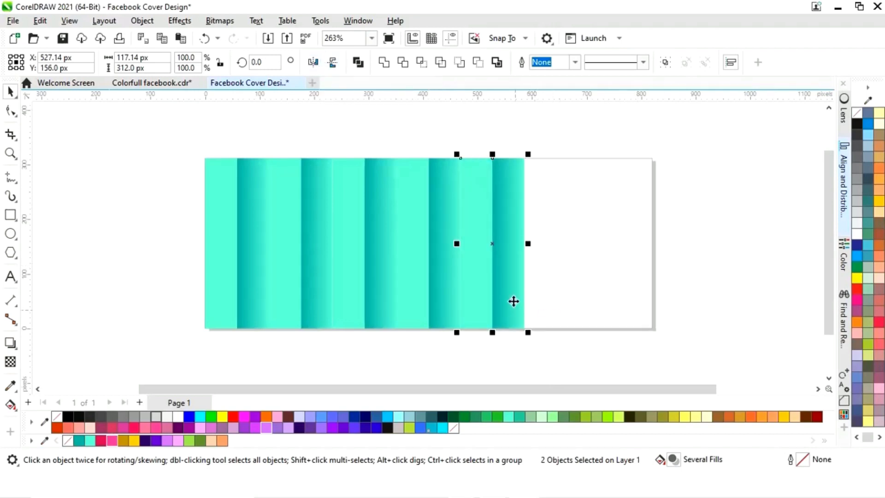
left_click_drag(457, 244, 555, 248)
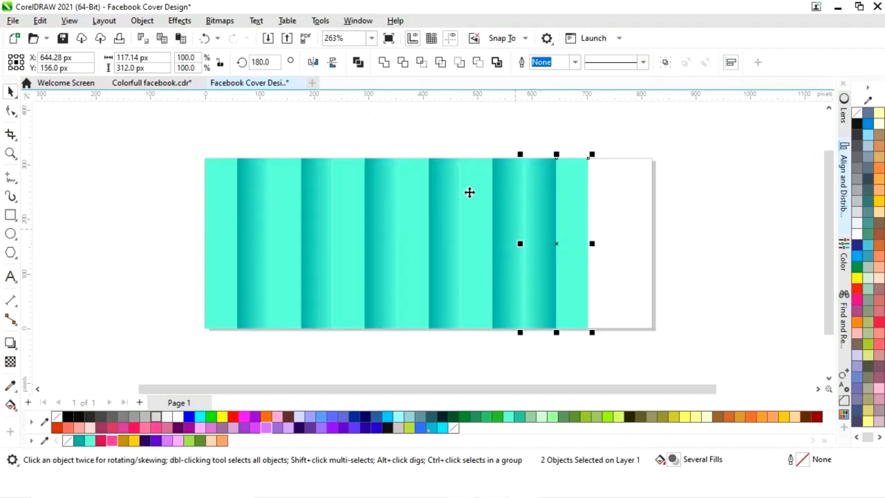
left_click(315, 65)
left_click_drag(520, 244, 645, 238)
left_click(363, 355)
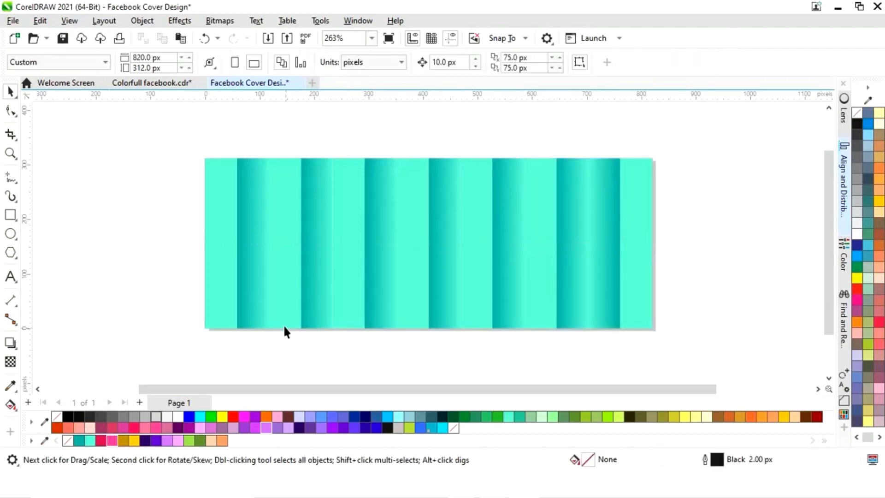
- Recolour the second strip pair pink: fill the flat strip pink and give the gradient strip a pink-to-deep-pink fountain fill
left_click(285, 315)
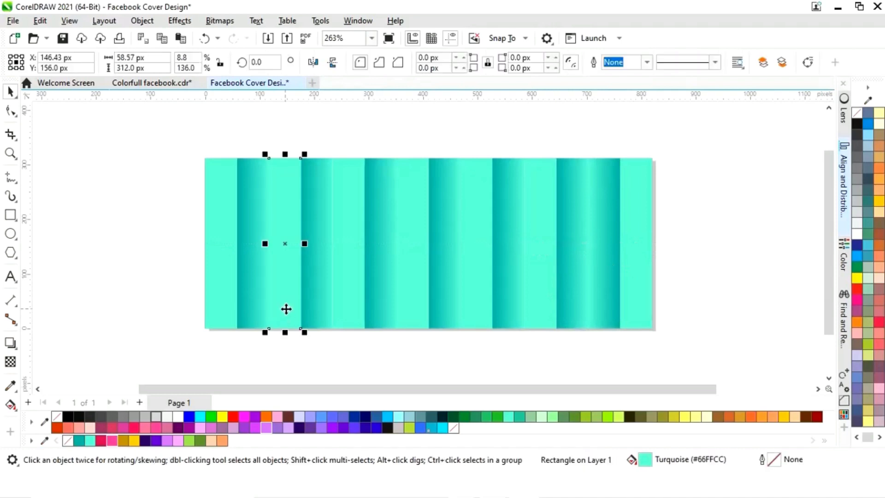
left_click(112, 441)
left_click(333, 353)
left_click(312, 295)
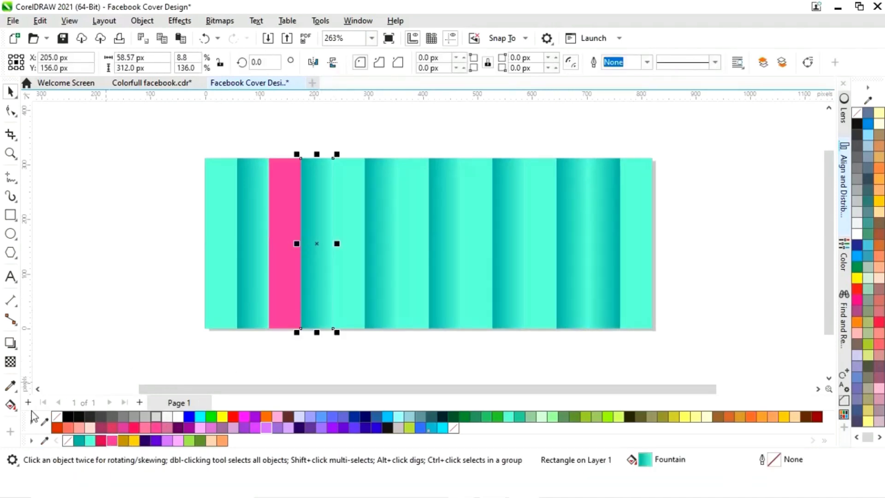
left_click(11, 406)
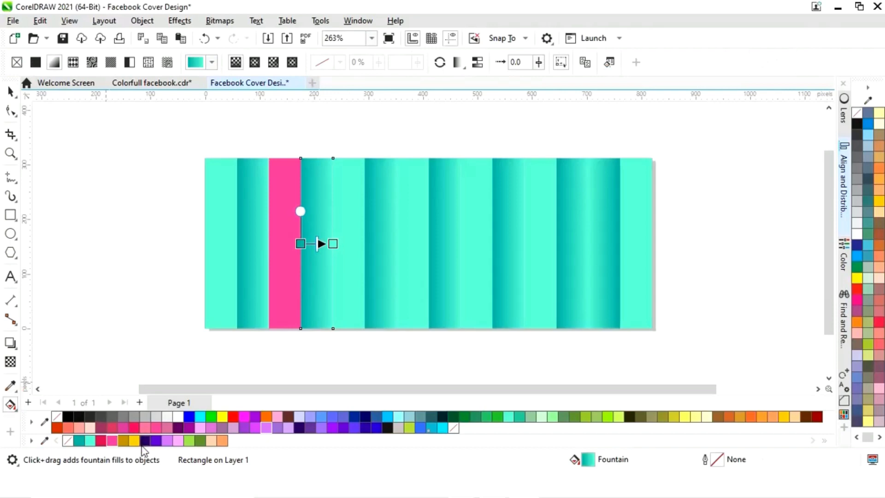
left_click_drag(288, 281, 300, 243)
left_click_drag(115, 443, 333, 243)
- Recolour the third strip pair yellow: fill the flat strip Deep Yellow and give the gradient strip a yellow-to-dark-yellow fountain fill
left_click(355, 318)
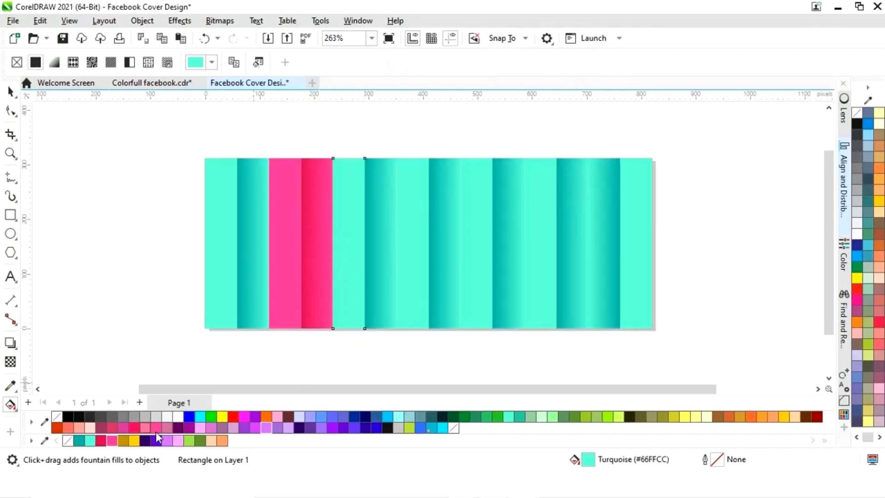
left_click(134, 443)
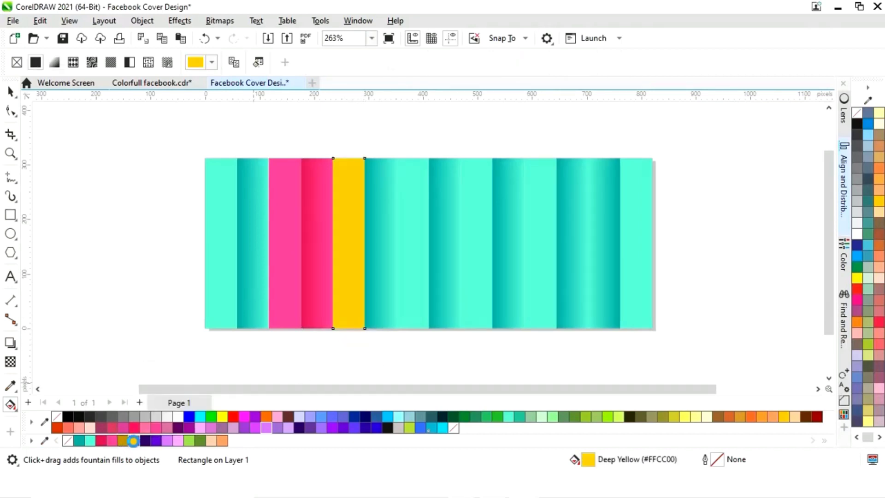
left_click(372, 309)
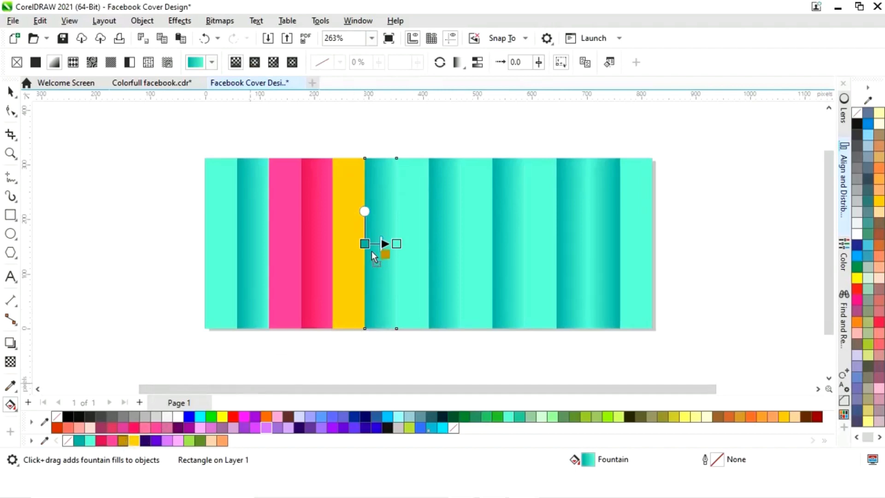
left_click_drag(375, 258, 365, 244)
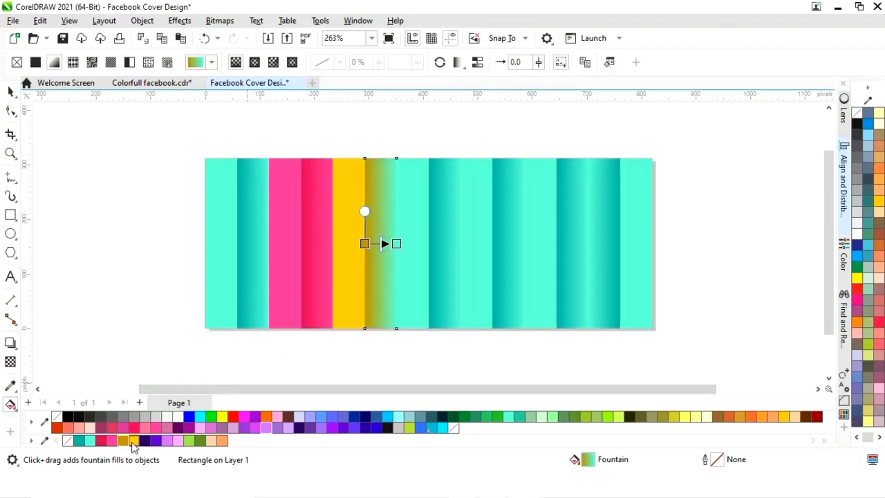
left_click_drag(133, 442, 399, 248)
- Recolour the fourth strip pair purple: fill the flat strip Deep River and give the gradient strip a purple-to-dark-purple fountain fill
left_click(412, 311)
left_click(154, 441)
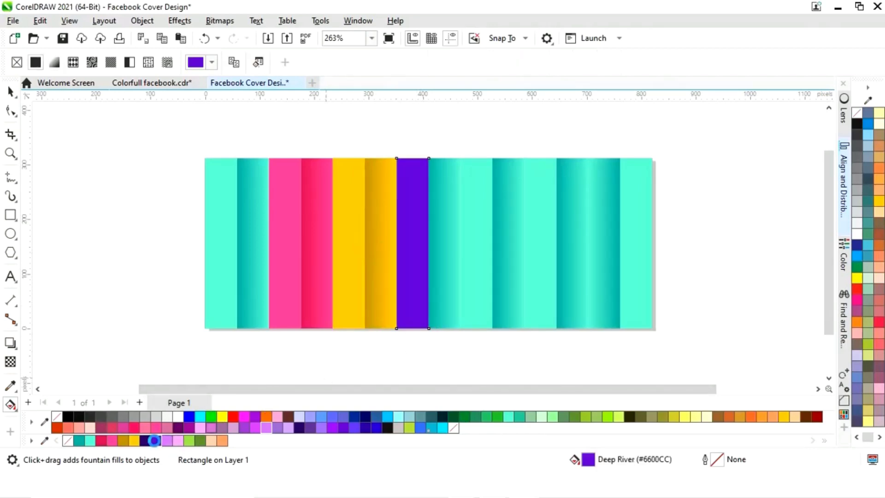
left_click(434, 308)
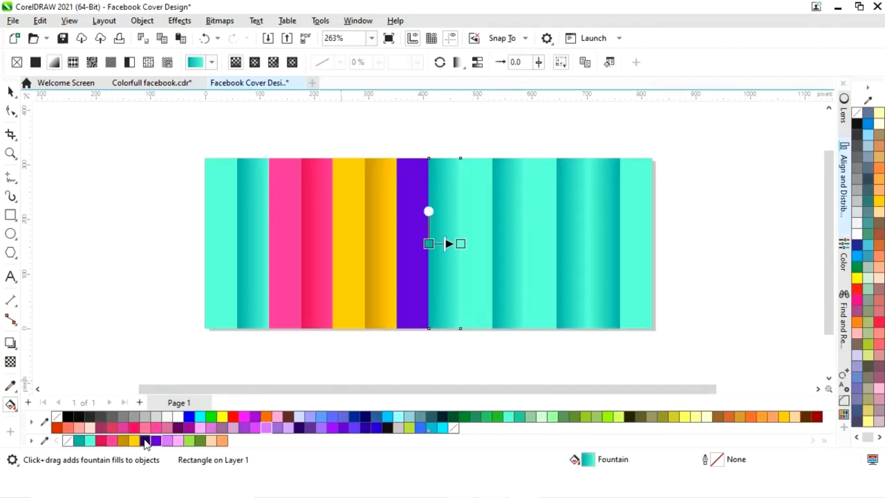
left_click_drag(146, 443, 428, 243)
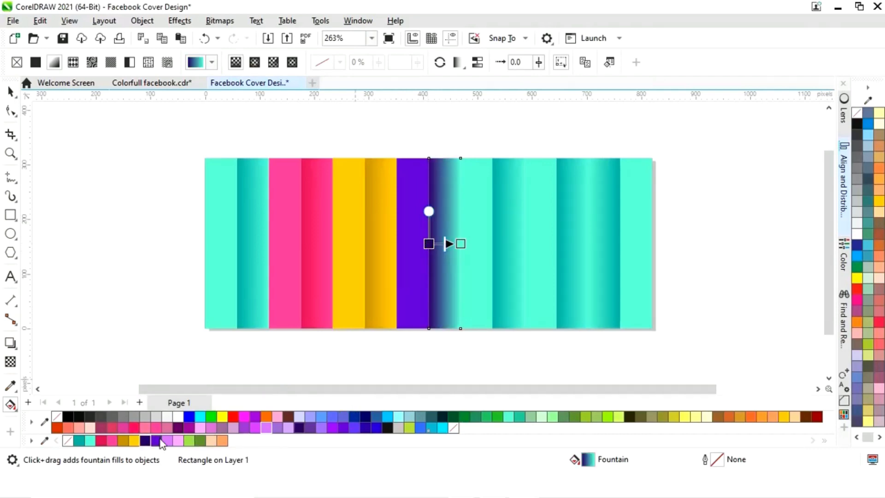
left_click_drag(152, 445, 461, 244)
- Recolour the fifth strip pair: fill the flat strip Light Violet and give the gradient strip a light-violet-to-violet fountain fill
left_click(485, 301)
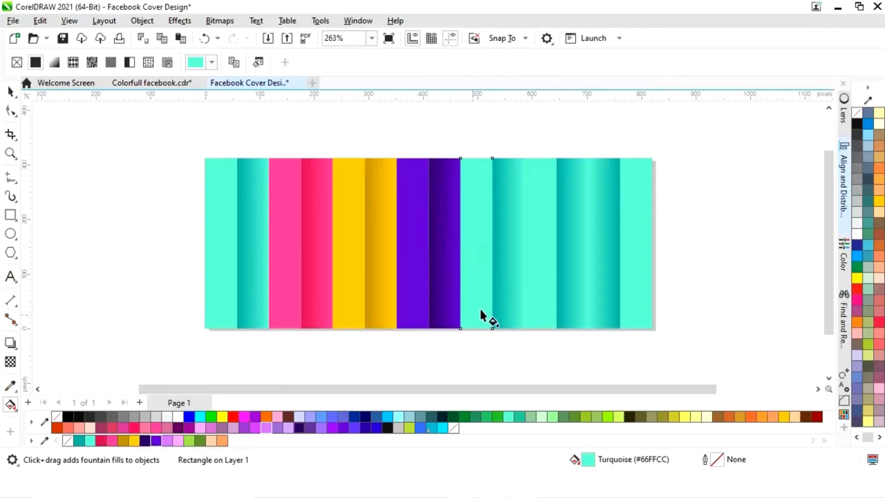
left_click(178, 443)
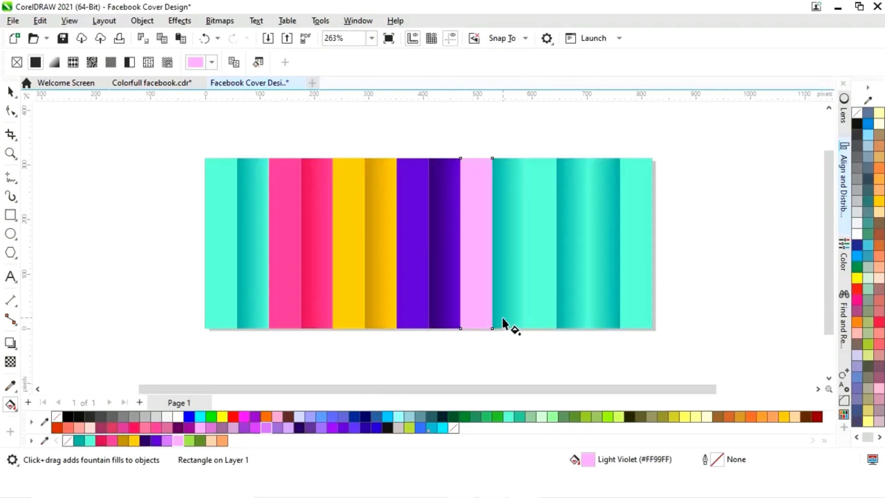
left_click(502, 321)
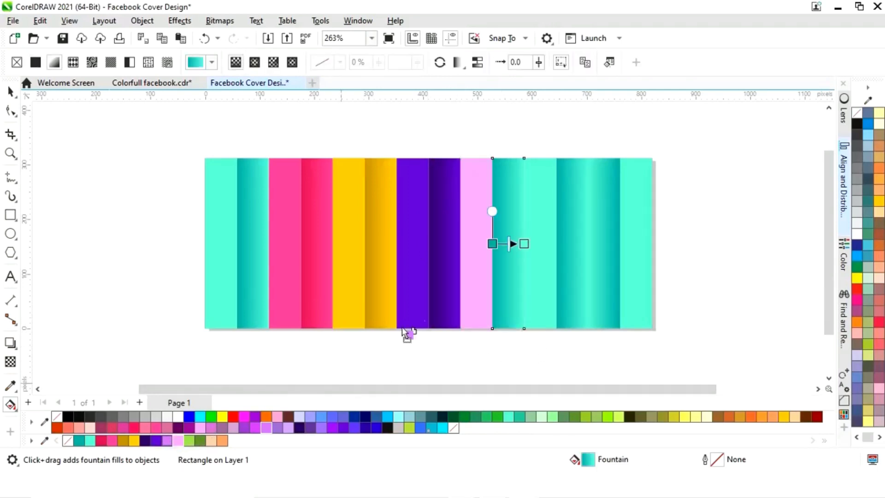
left_click_drag(493, 244, 525, 245)
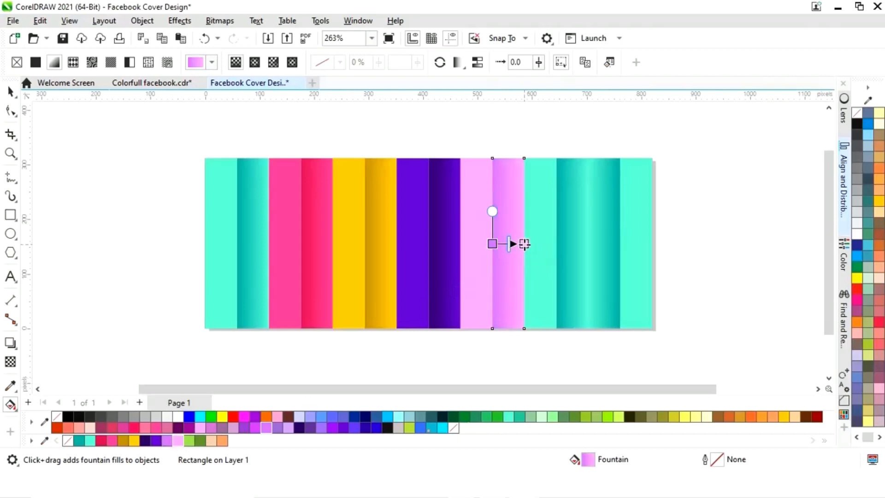
- Recolour the sixth strip pair green: fill the flat strip green and give the gradient strip a green-to-dark-green fountain fill
left_click(543, 288)
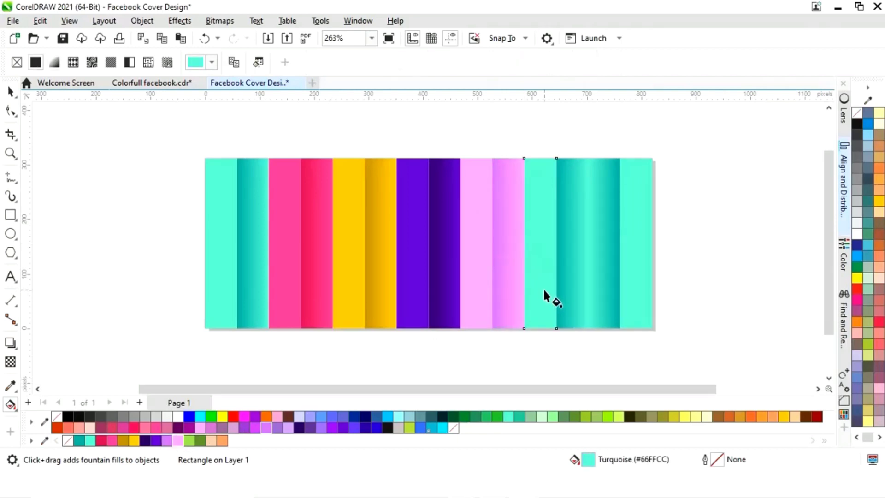
left_click(189, 441)
left_click(560, 313)
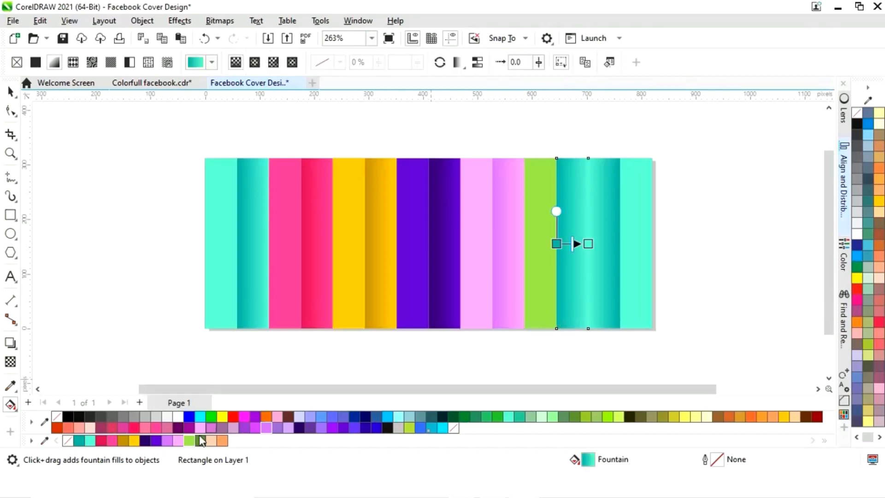
left_click_drag(201, 441, 558, 243)
left_click_drag(191, 443, 589, 244)
- Select the last two strips at the banner's right end and mirror them horizontally
left_click(610, 299)
left_click(10, 91)
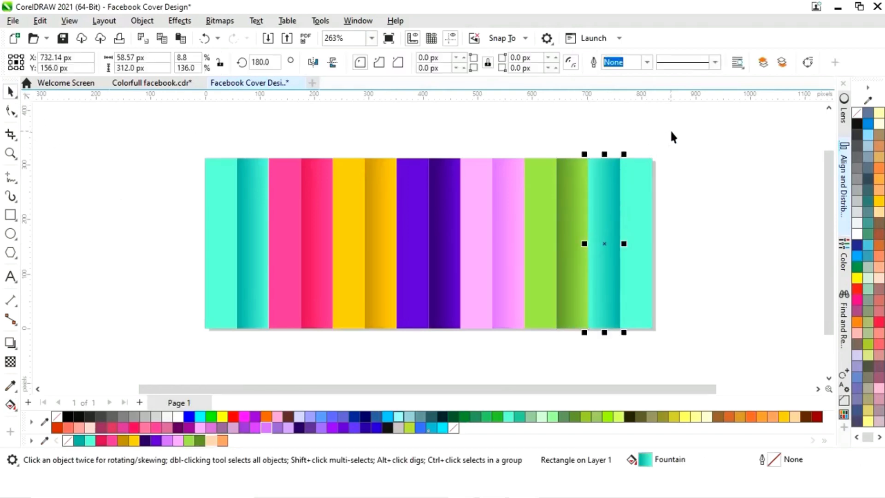
left_click_drag(672, 131, 579, 337)
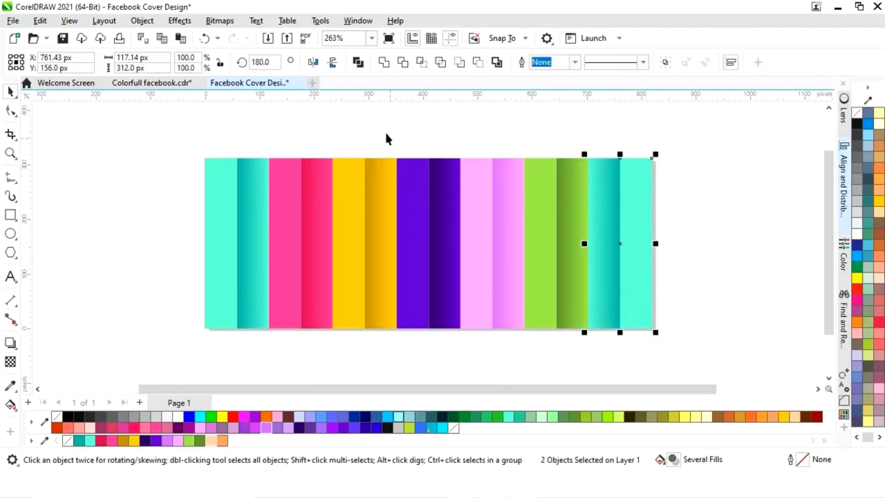
left_click(313, 63)
- Recolour the last strip pair: fill the flat strip peach #FAC8AE and give the gradient strip a peach-to-orange fountain fill
left_click(697, 277)
left_click(601, 305)
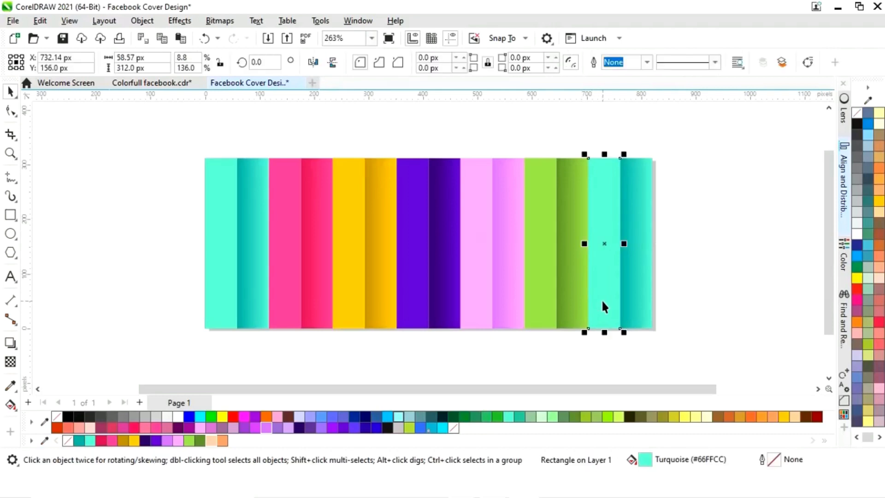
left_click(214, 441)
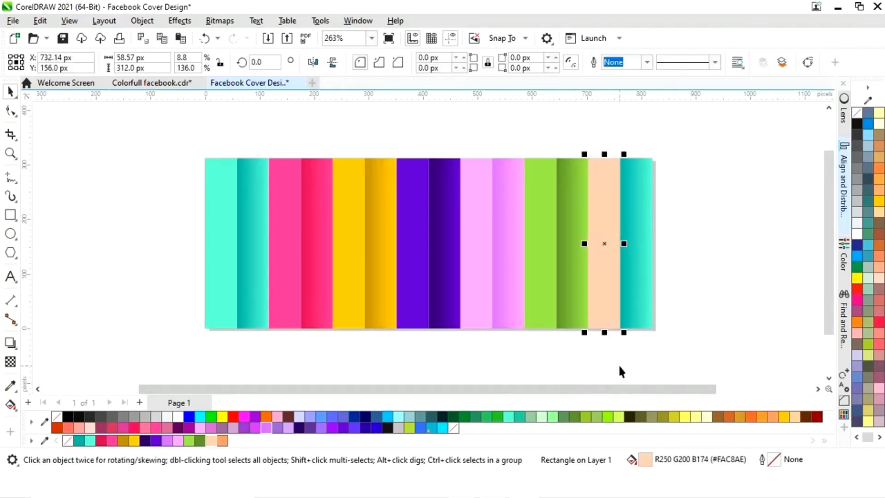
left_click(645, 314)
left_click(10, 405)
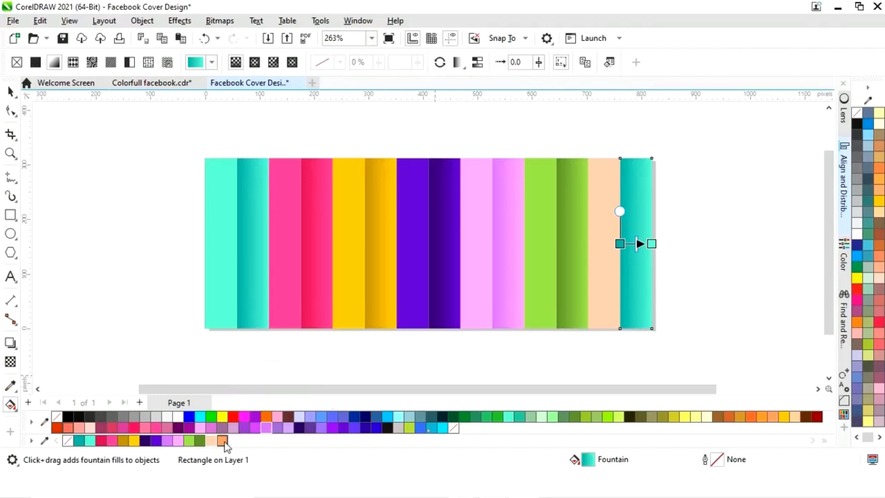
left_click_drag(621, 259, 620, 244)
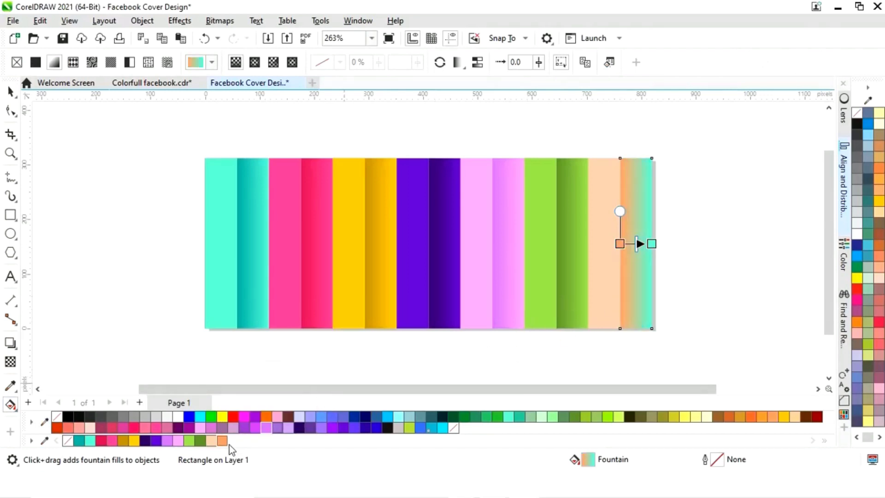
left_click_drag(433, 377, 651, 244)
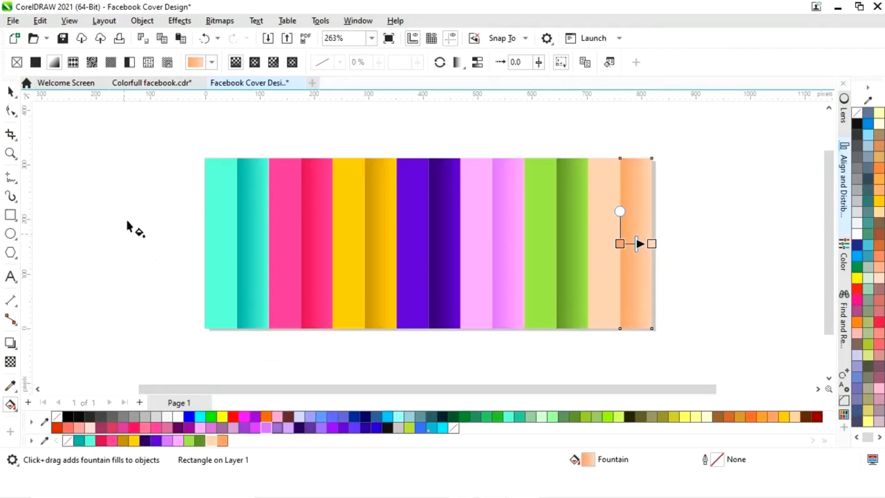
- Select all fourteen strips of the banner and group them
left_click(11, 91)
left_click(152, 187)
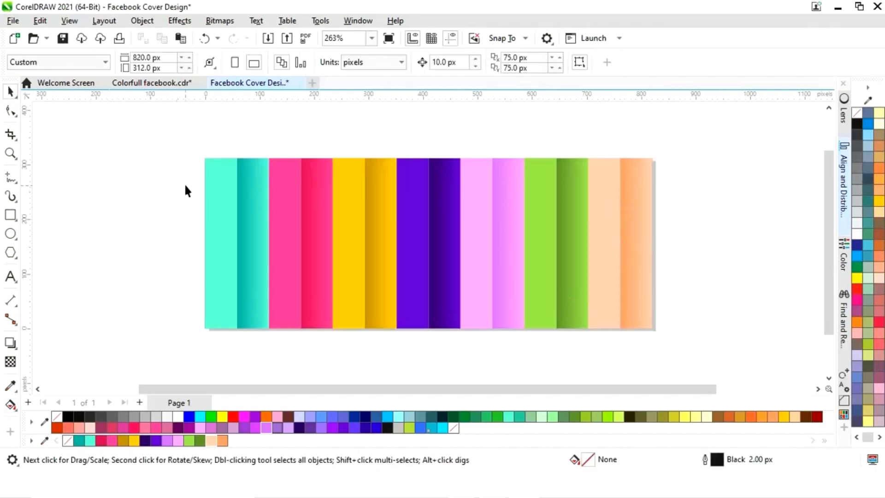
left_click_drag(187, 139, 674, 347)
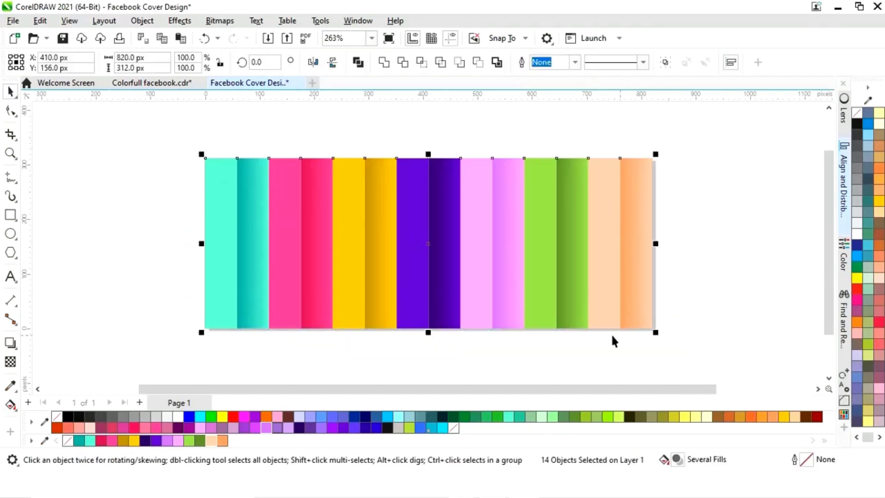
right_click(430, 245)
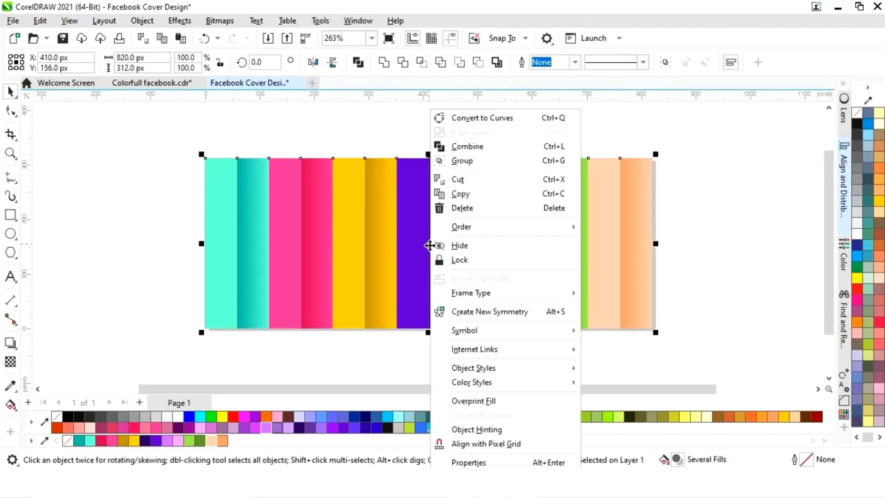
left_click(466, 162)
left_click(713, 249)
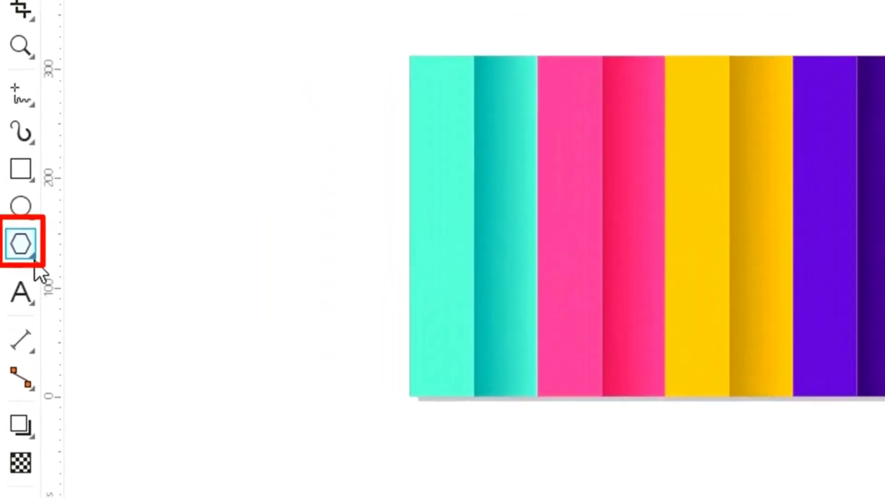
- Draw a six-sided polygon beside the banner, about 128 x 111 px
left_click(15, 257)
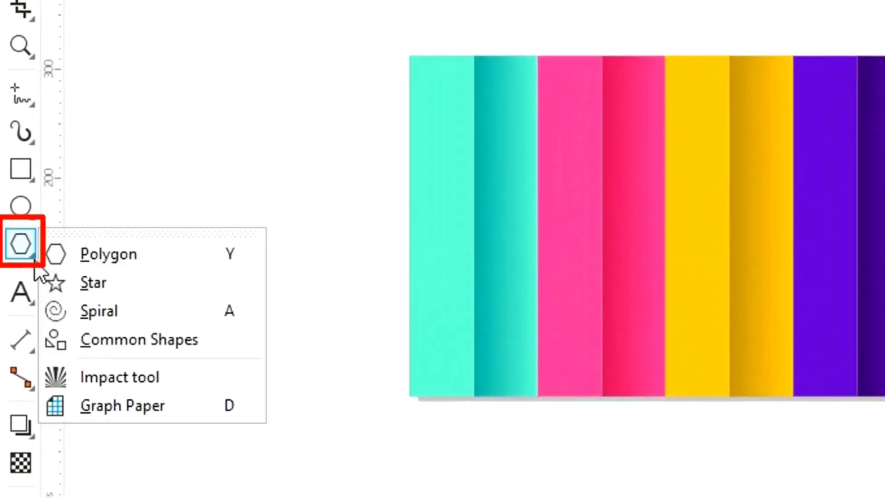
left_click(101, 256)
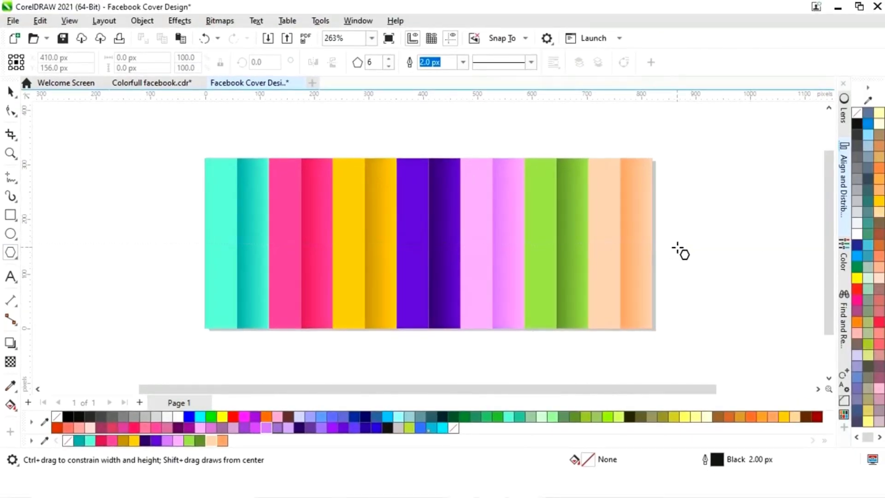
left_click_drag(677, 256, 697, 286)
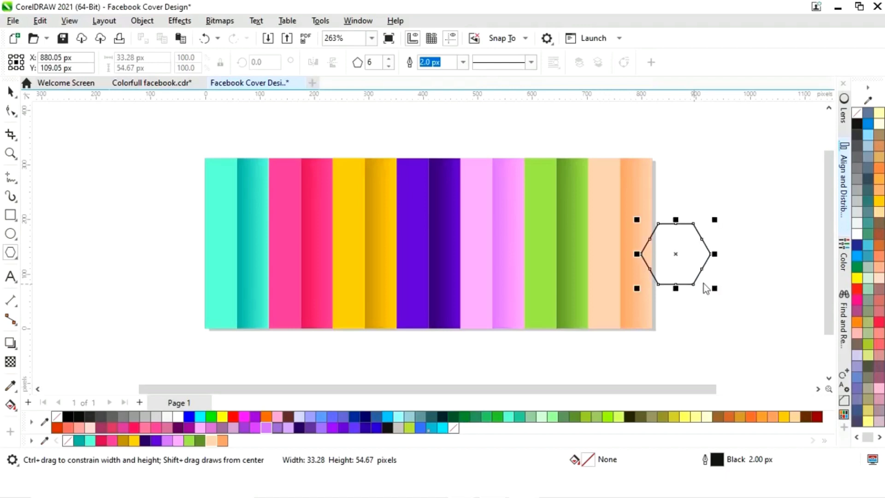
- Move the hexagon onto the banner over the yellow and purple strips and fill it white
left_click(10, 91)
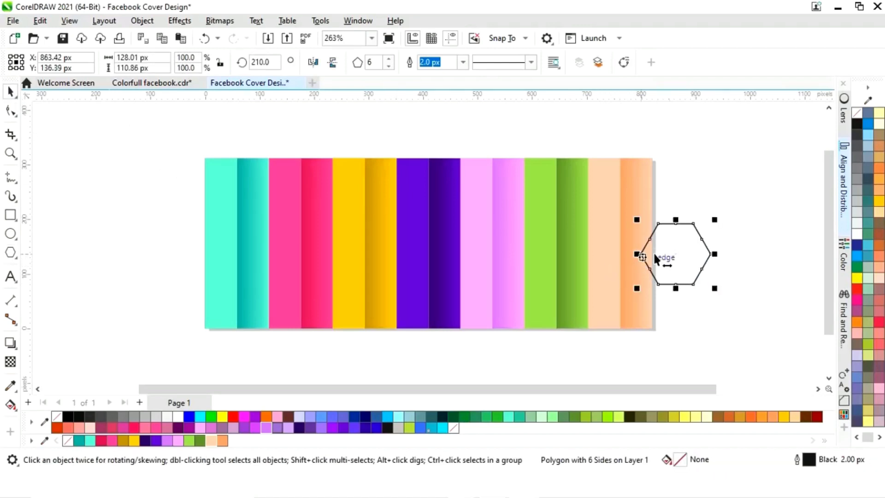
left_click_drag(677, 254, 385, 272)
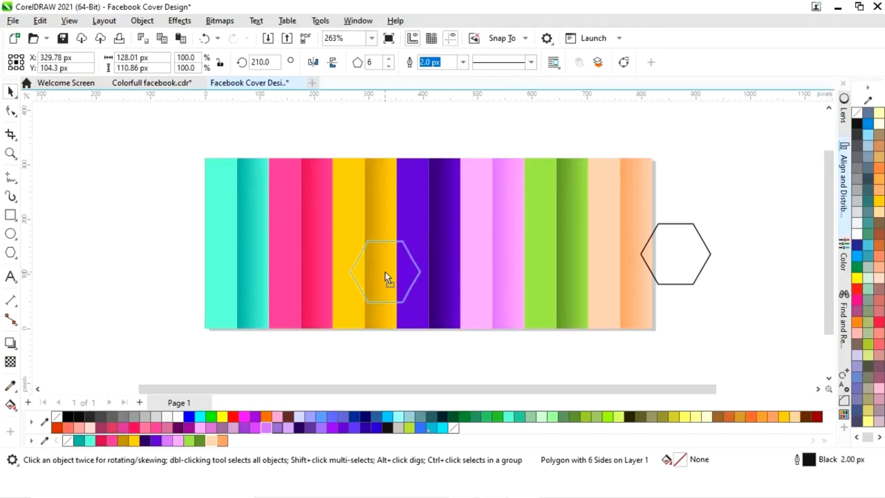
left_click(179, 417)
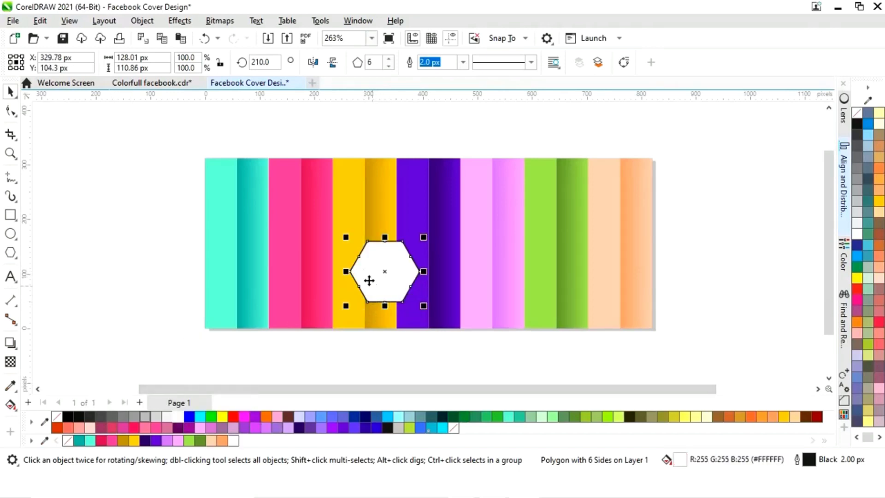
- Create a smaller copy of the hexagon inside it, scaled to about 88%
key("z")
left_click_drag(326, 216, 470, 352)
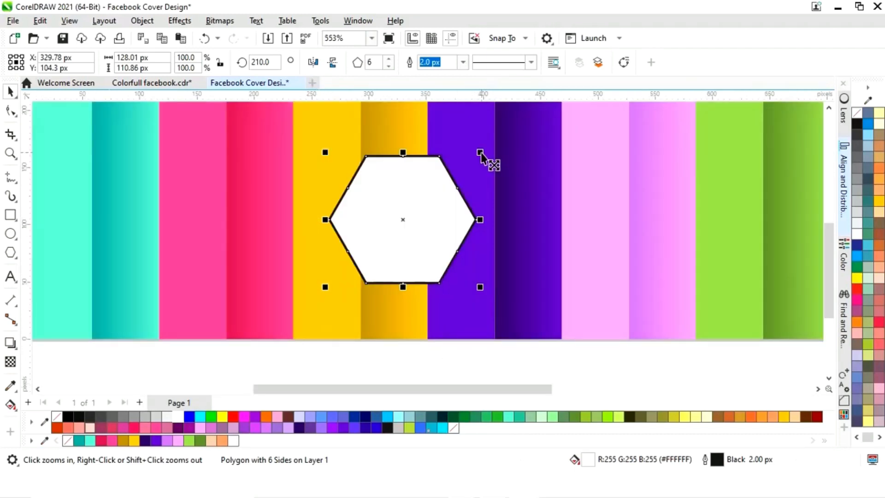
left_click_drag(480, 154, 473, 163)
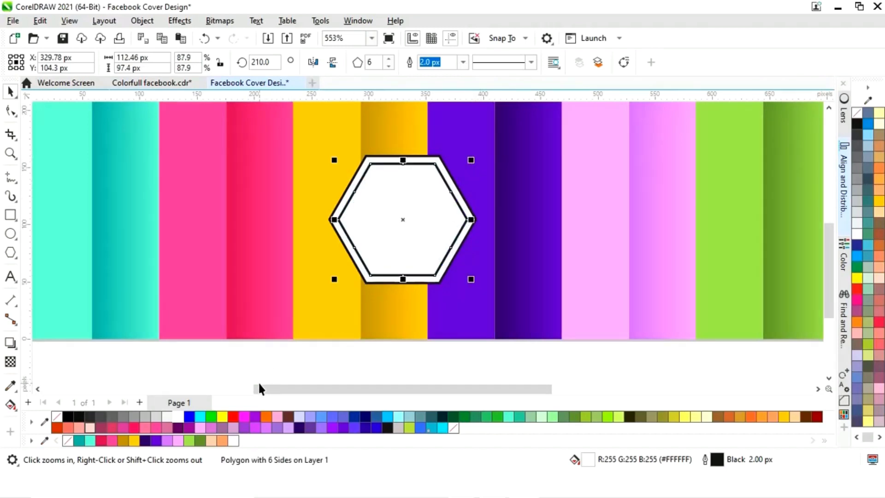
- Remove the outline from the outer white hexagon
left_click(243, 373)
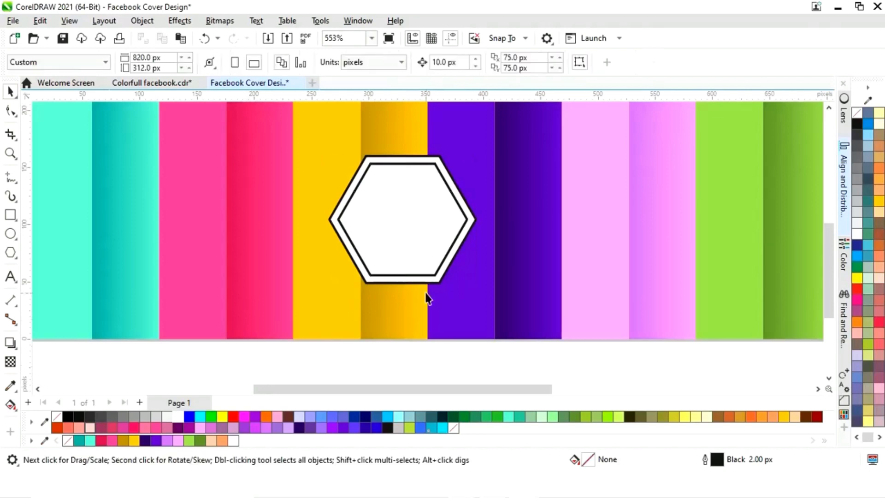
left_click(405, 283)
right_click(68, 440)
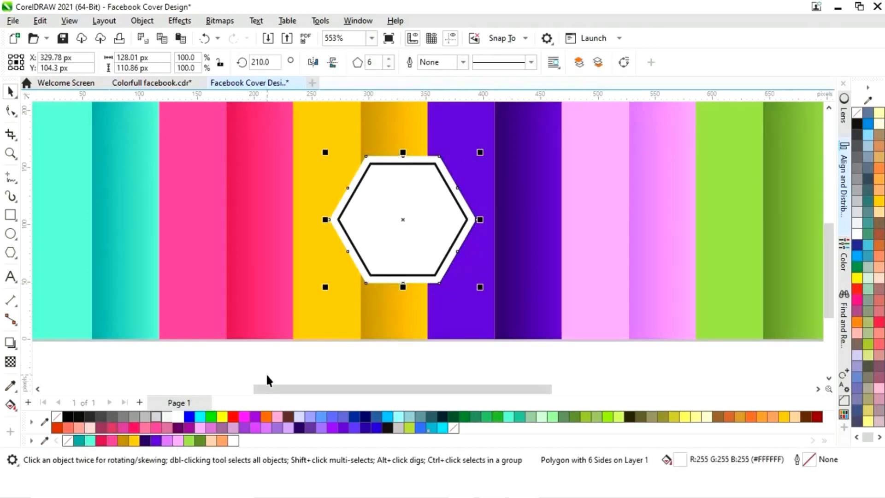
- Fill the inner hexagon grey and remove its outline
scroll(282, 378, "down", 1)
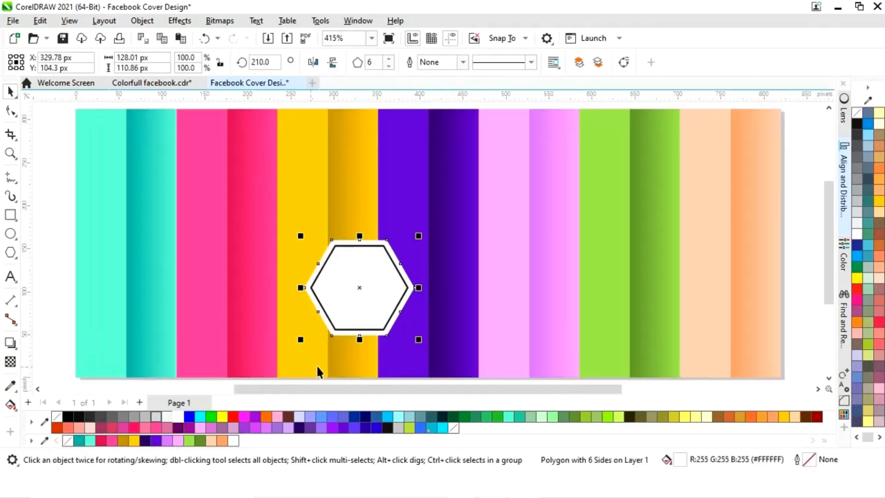
left_click(53, 322)
left_click(346, 314)
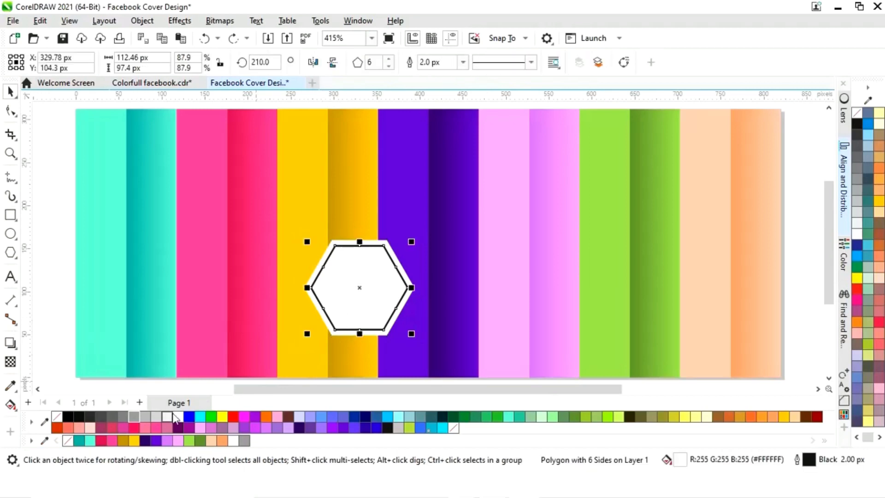
left_click(136, 415)
right_click(68, 441)
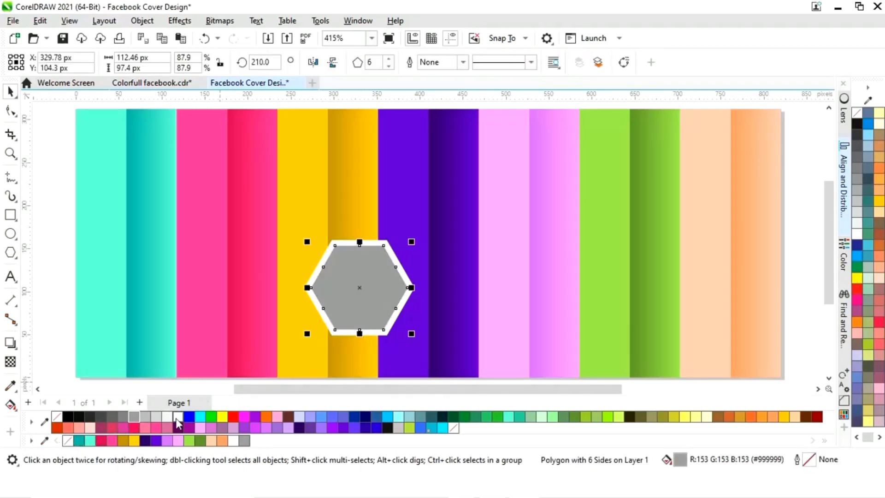
- Enlarge the grey inner hexagon to about 118 x 102 px, narrowing the white border around it
scroll(544, 347, "down", 1)
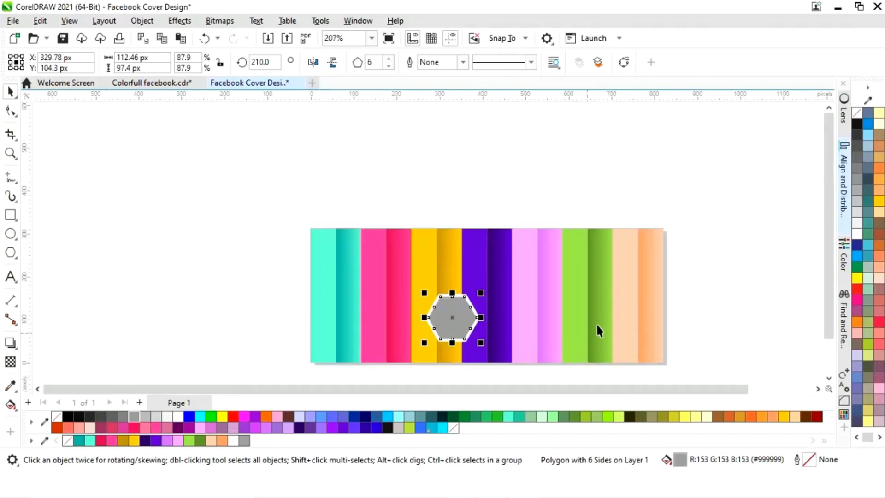
left_click(708, 308)
key("F2")
left_click_drag(420, 268, 499, 352)
left_click(443, 281)
left_click_drag(492, 197, 508, 210)
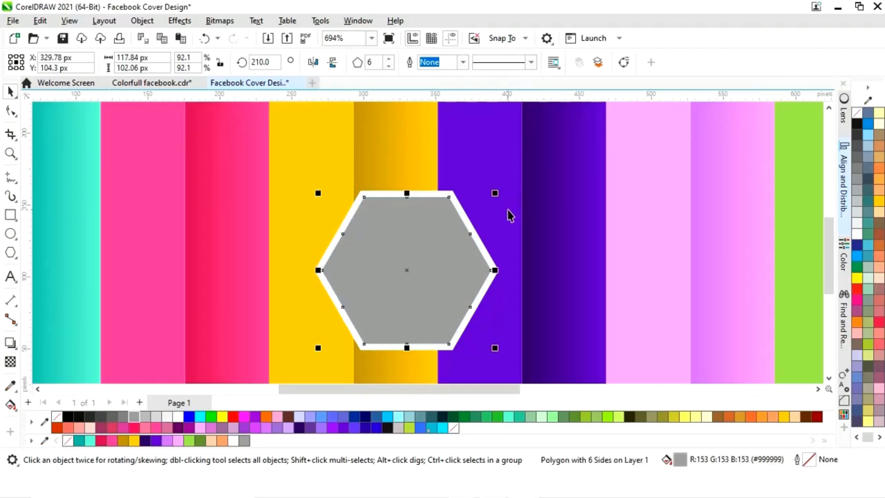
- Duplicate the white-framed hexagon, placing the copy higher and to the right over the purple strips
key("shift+F4")
left_click(802, 286)
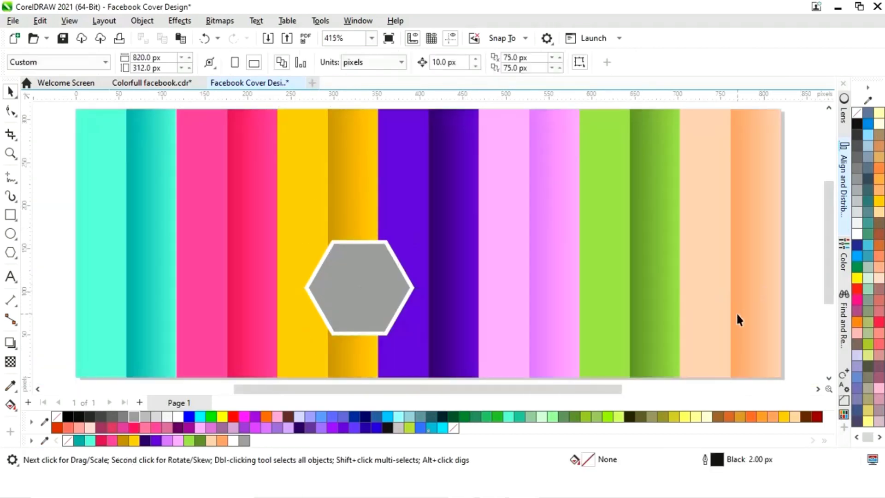
left_click_drag(828, 261, 827, 269)
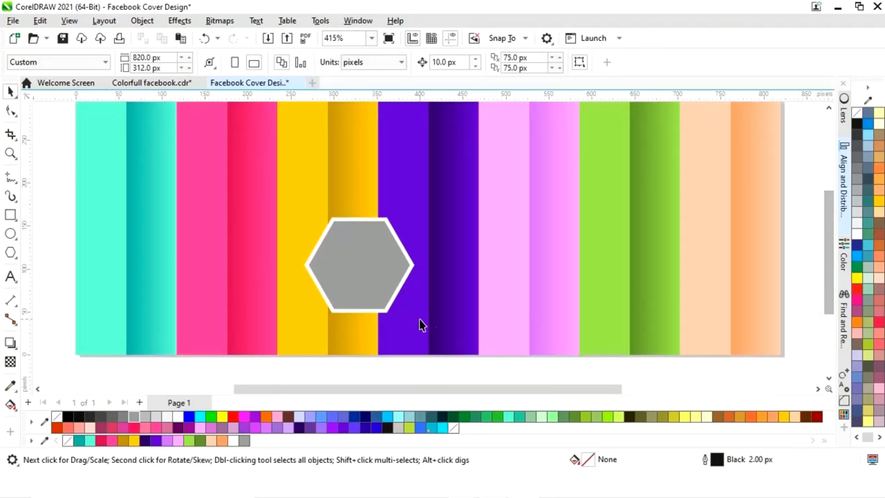
left_click_drag(390, 307, 429, 205)
left_click(669, 371)
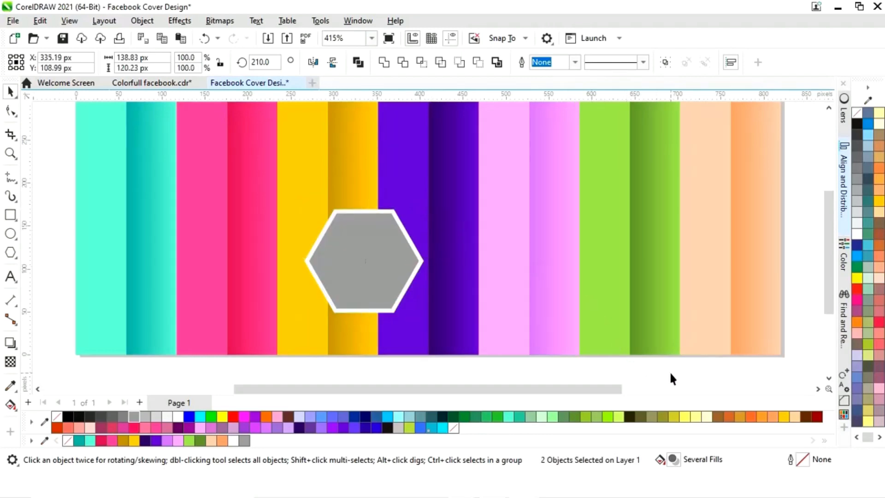
scroll(670, 366, "down", 1)
scroll(638, 386, "right", 3)
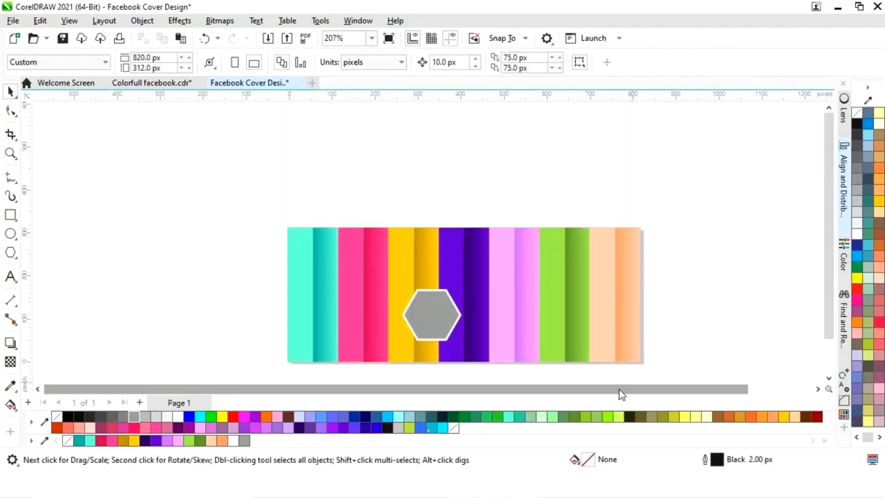
scroll(828, 288, "down", 1)
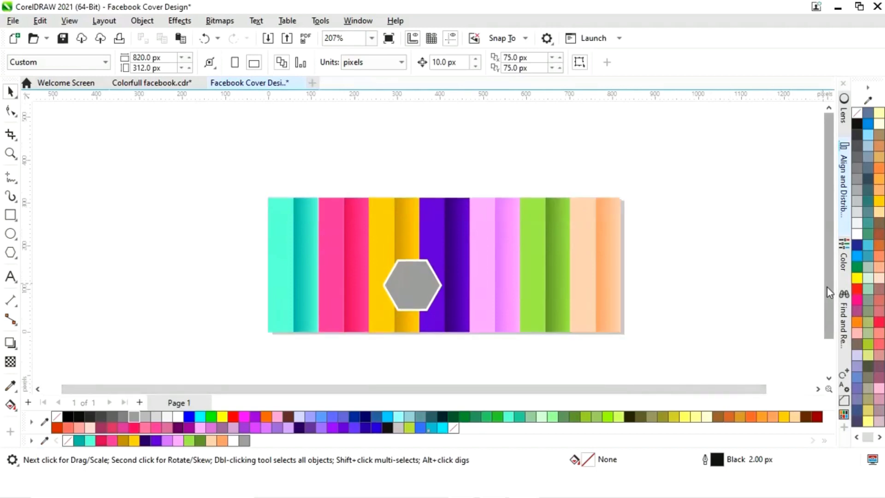
key("z")
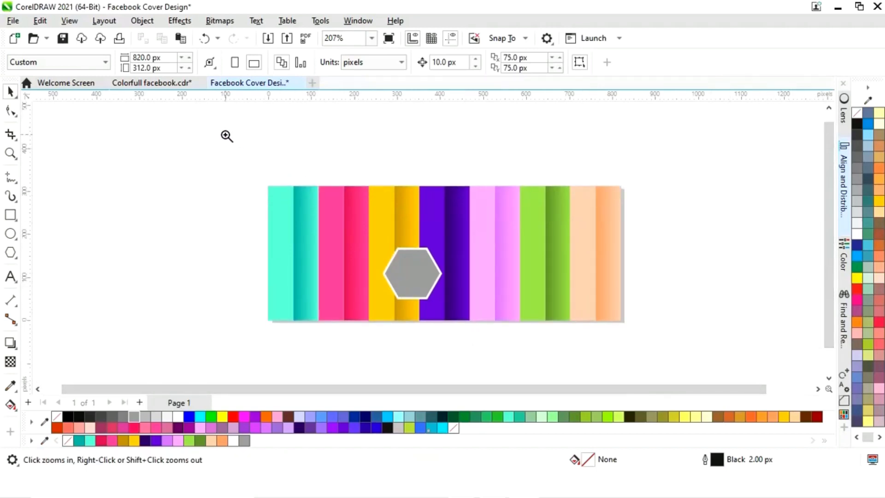
left_click_drag(228, 136, 663, 356)
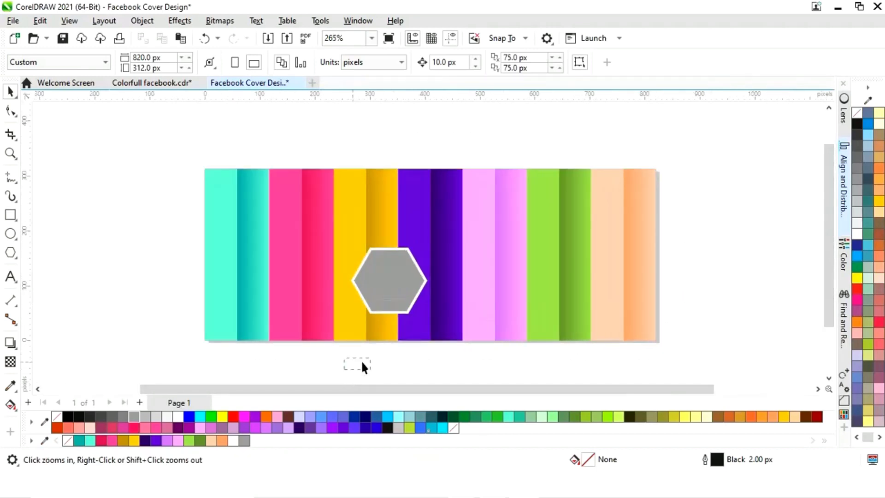
left_click_drag(362, 362, 469, 220)
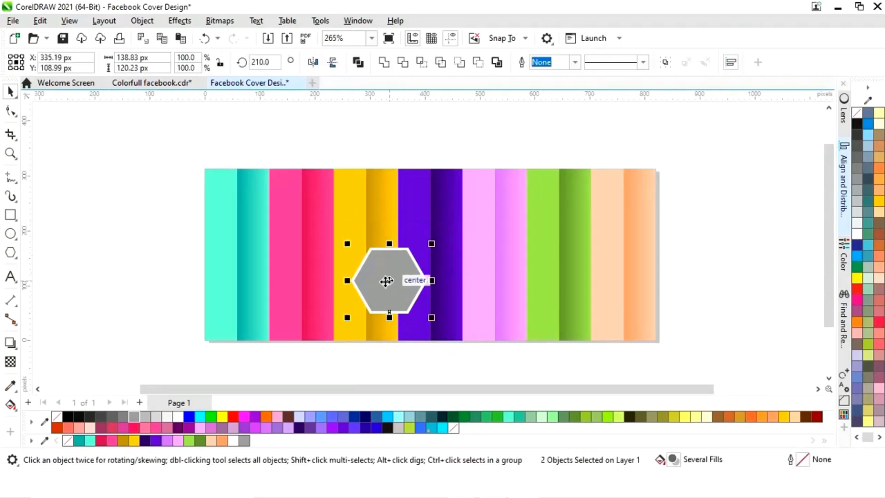
left_click_drag(386, 281, 446, 228)
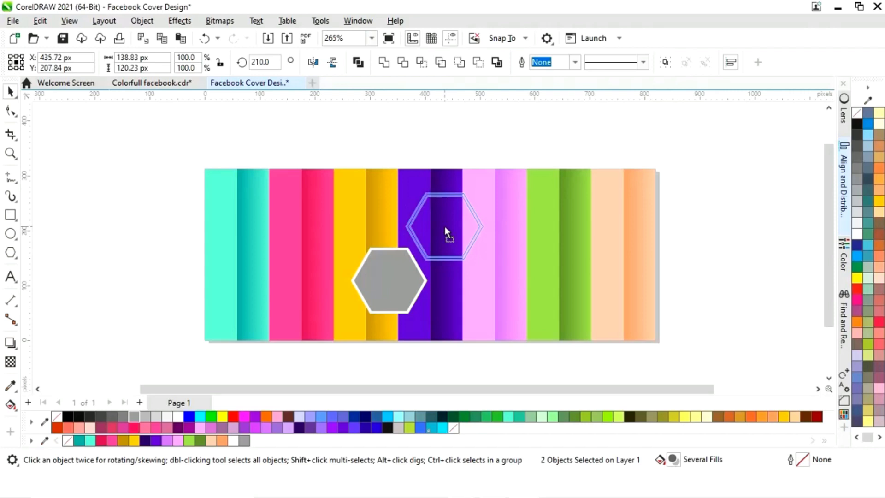
left_click_drag(445, 226, 445, 227)
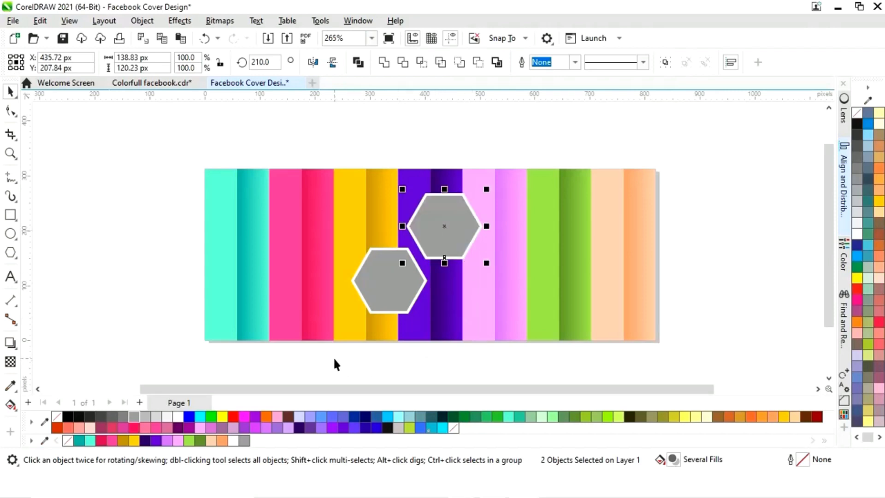
- Duplicate both framed hexagons, placing the copies further right over the pink and green strips
left_click_drag(327, 356, 530, 181)
left_click_drag(409, 255, 521, 255)
left_click(461, 369)
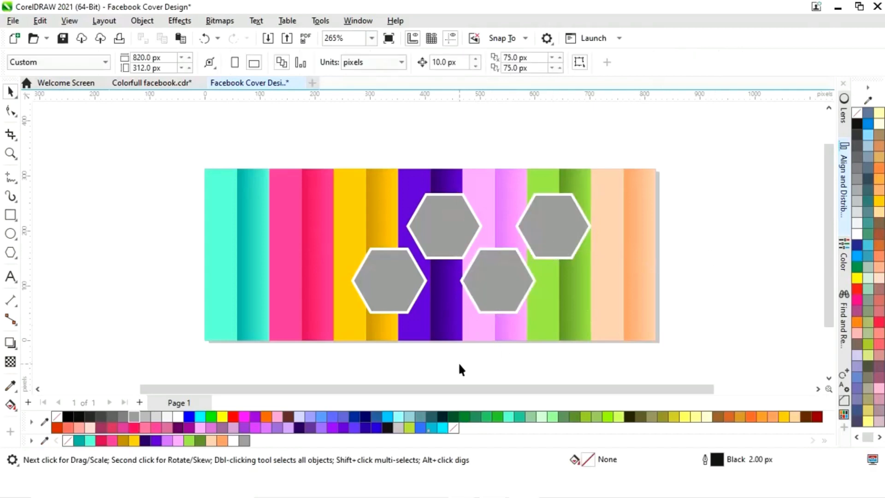
- Duplicate the lower pink-strip hexagon onto the peach strips at the same height
left_click_drag(574, 266, 582, 238)
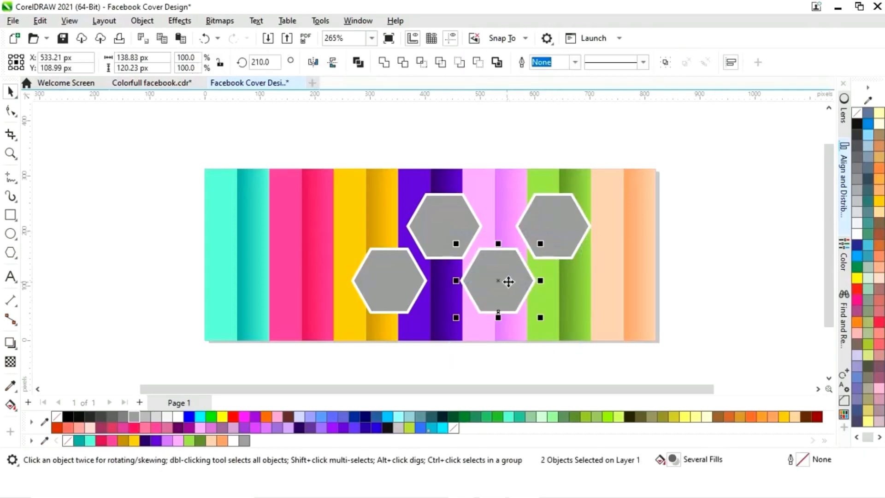
left_click_drag(498, 282, 606, 280)
left_click(686, 257)
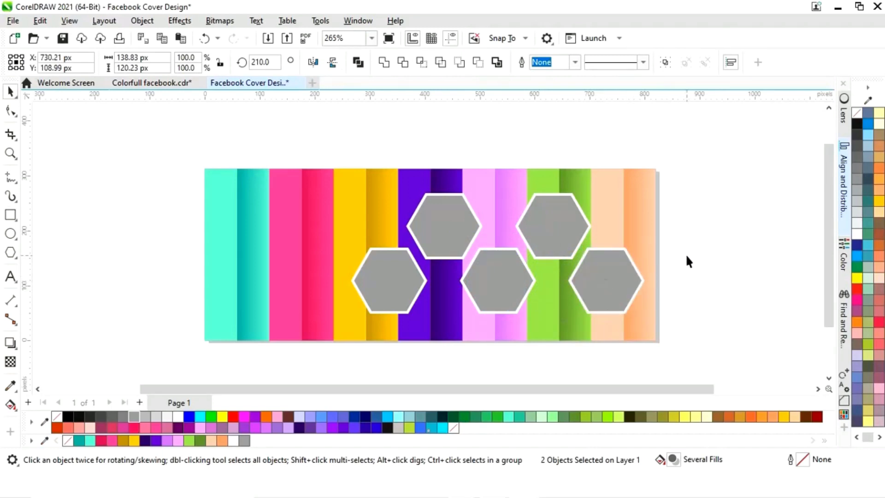
- Create a smaller copy of the framed hexagon, about 68 x 59 px, and place it low in the gap on the green strips
left_click_drag(559, 332, 560, 332)
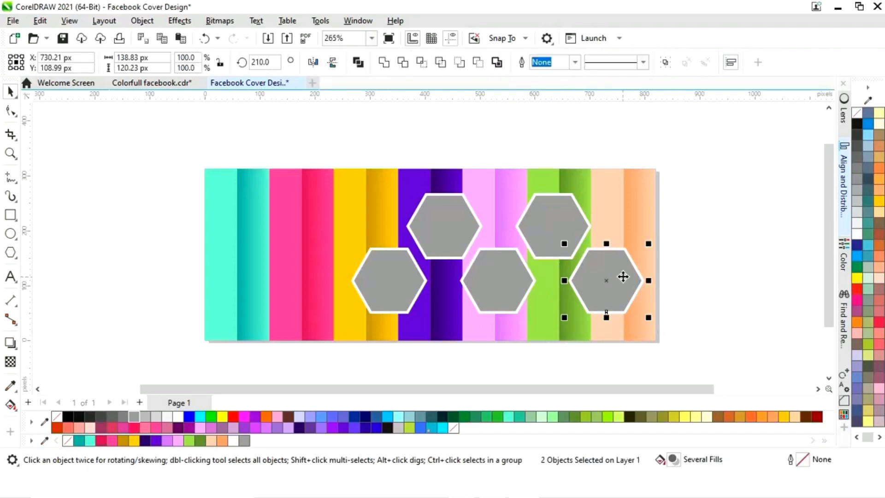
left_click_drag(620, 276, 567, 312)
left_click_drag(599, 284, 551, 303)
key("Right")
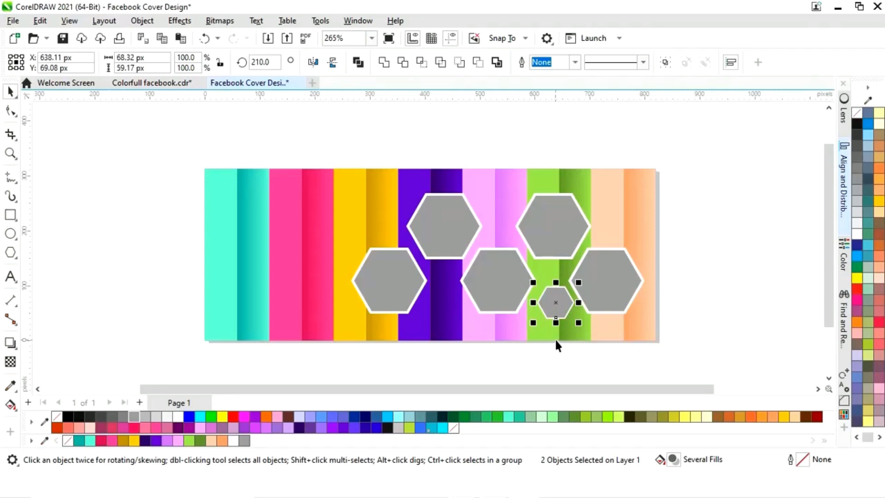
key("F2")
left_click_drag(468, 254, 615, 343)
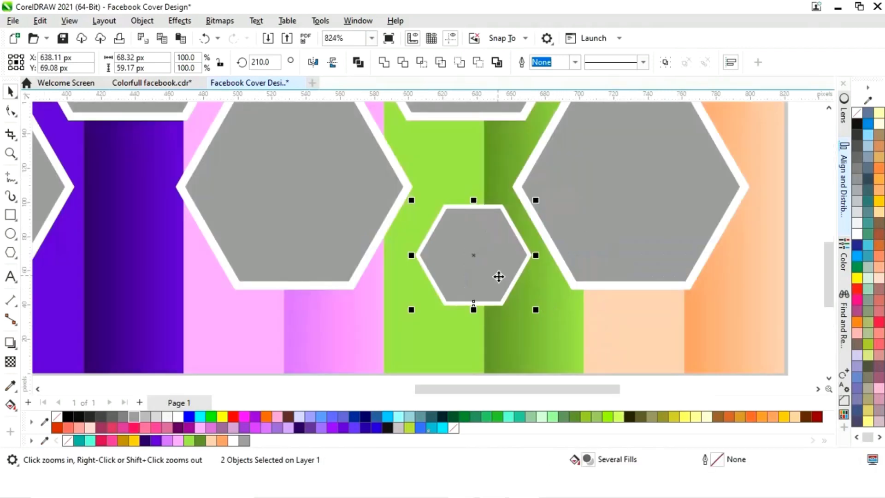
left_click_drag(499, 277, 486, 271)
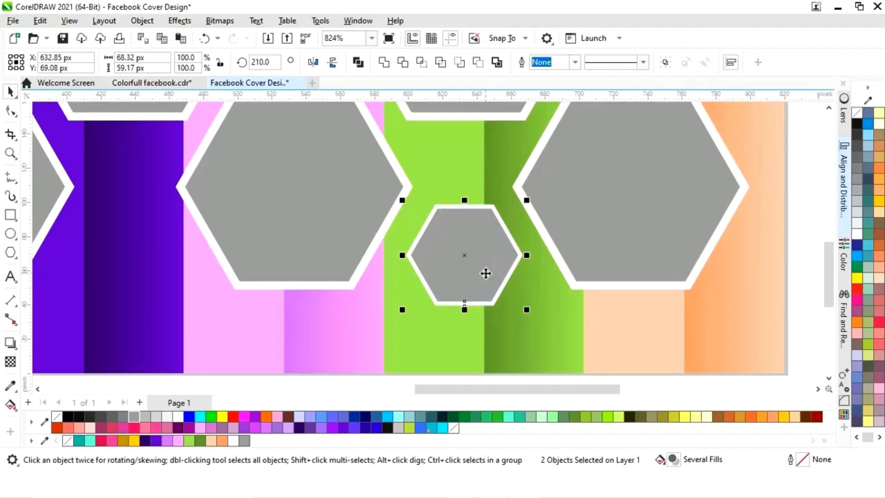
key("F3")
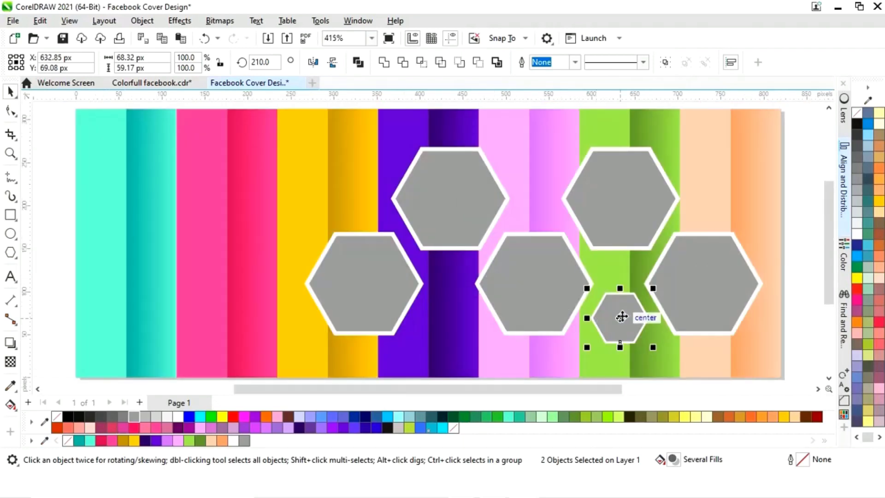
- Duplicate the small hexagon onto the dark purple strip between the two lower left hexagons
left_click_drag(622, 316, 454, 317)
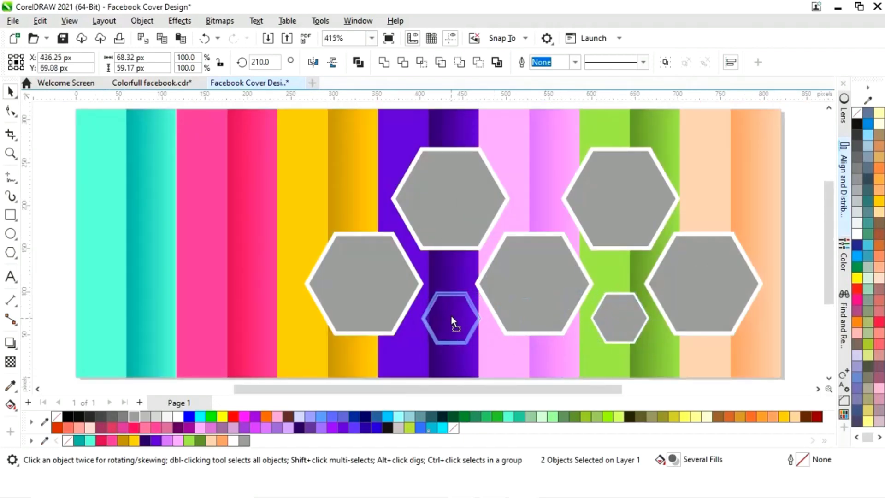
left_click_drag(452, 317, 452, 317)
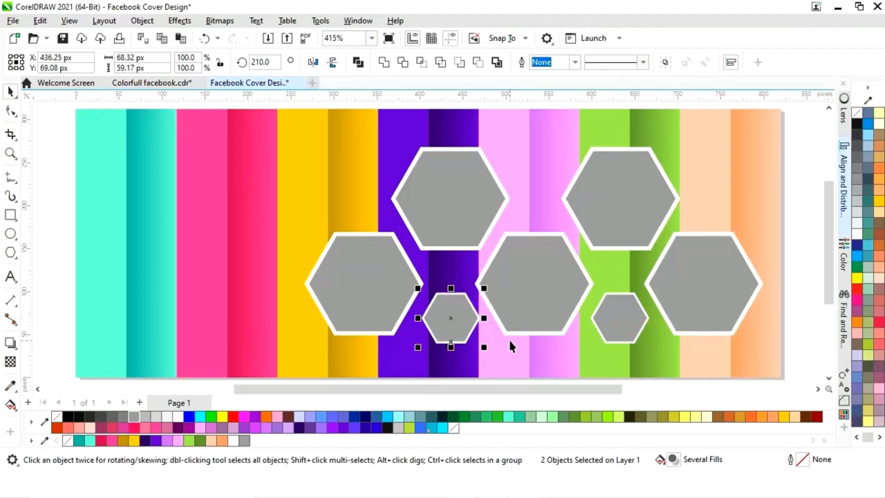
left_click(806, 334)
left_click_drag(617, 391, 671, 394)
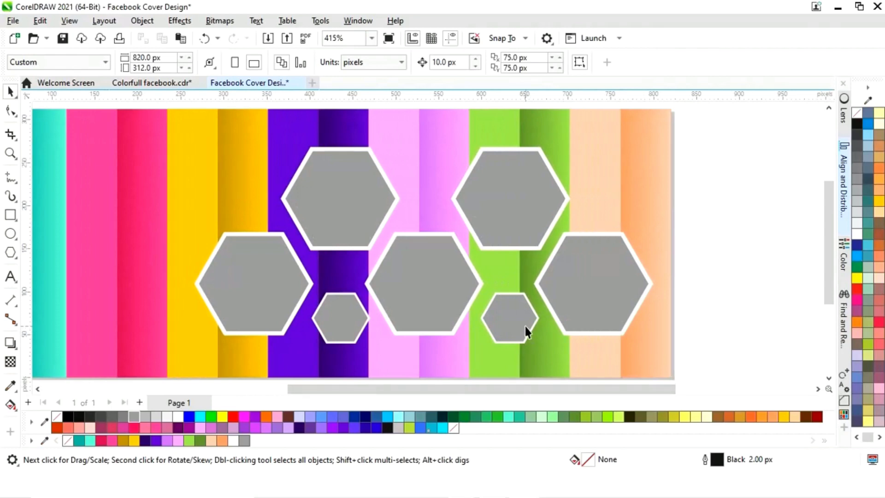
- Duplicate the small hexagon into the upper gaps on the peach strip and on the yellow strip
left_click_drag(474, 299, 466, 286)
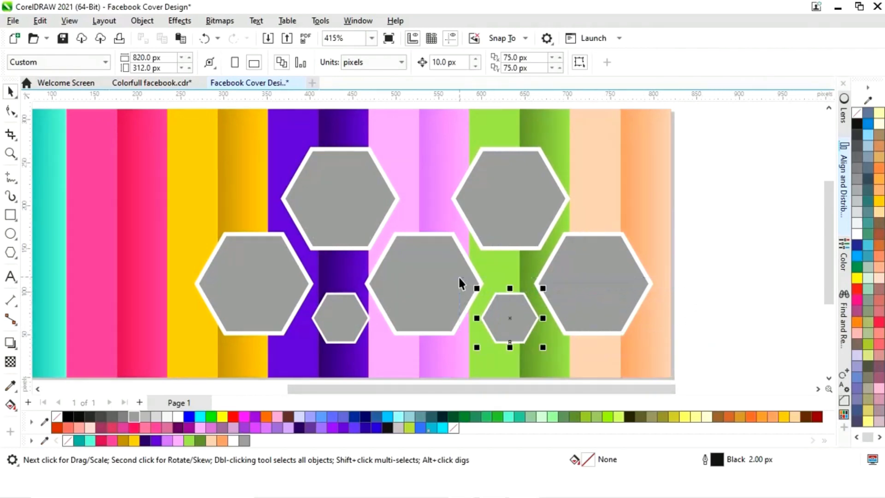
left_click_drag(512, 313, 600, 189)
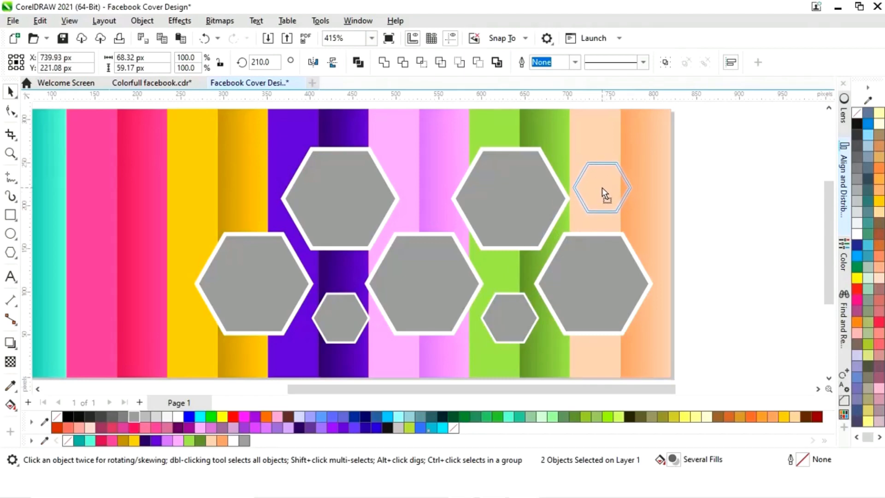
left_click_drag(602, 187, 248, 188)
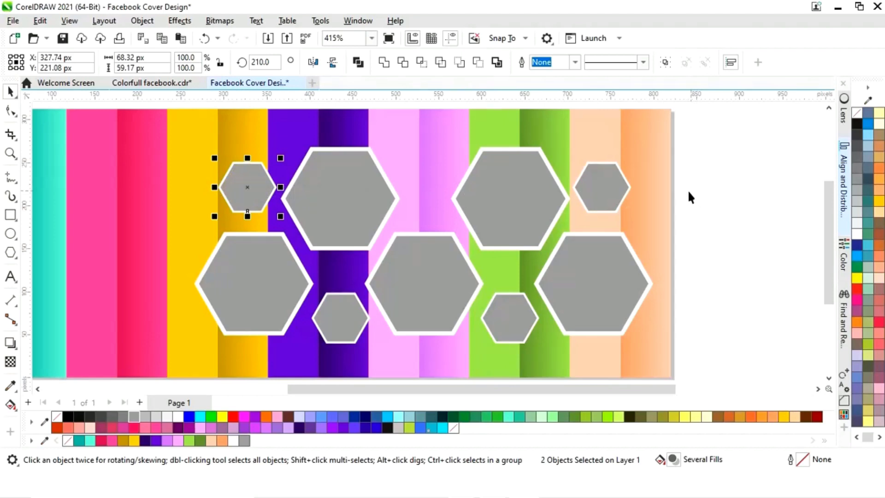
- Copy the grey centre of the peach-strip small hexagon to the banner's upper right corner and shrink it to about 39 x 34 px
left_click_drag(713, 171, 705, 151)
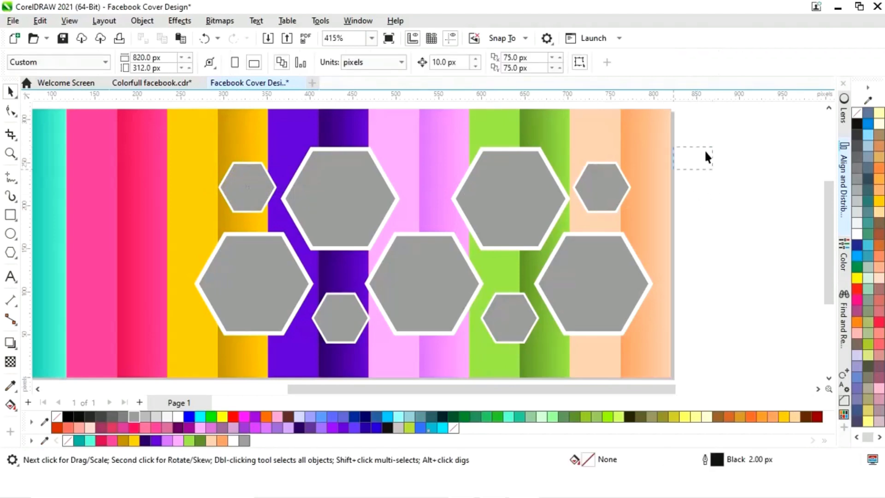
left_click_drag(560, 220, 564, 222)
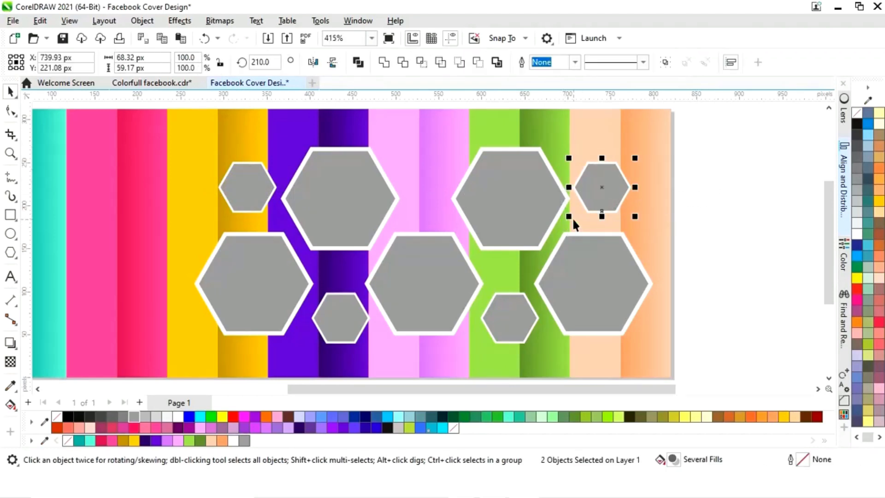
left_click(709, 203)
left_click_drag(599, 193, 630, 151)
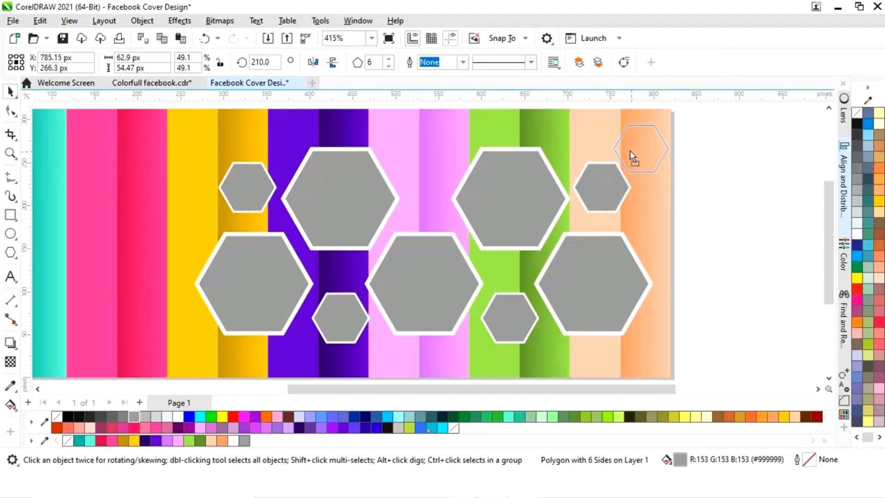
left_click_drag(672, 123, 634, 153)
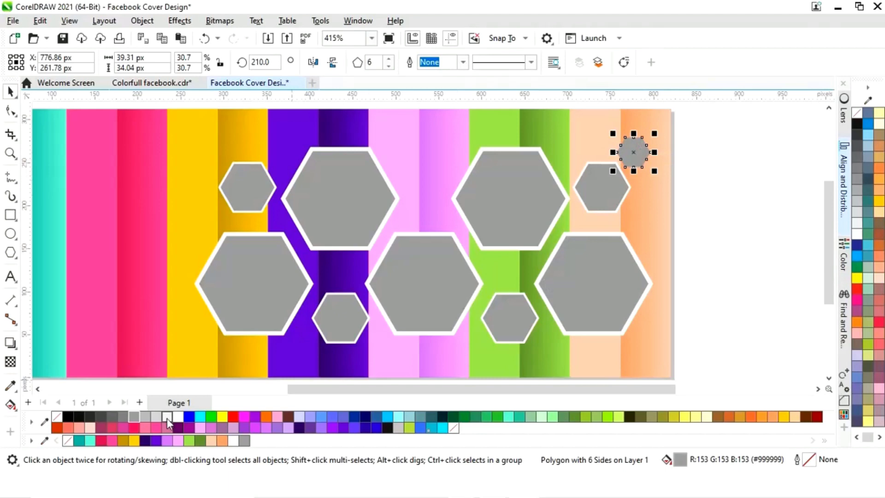
- Fill the tiny hexagon in the banner's upper right corner with white
left_click(179, 417)
left_click(710, 265)
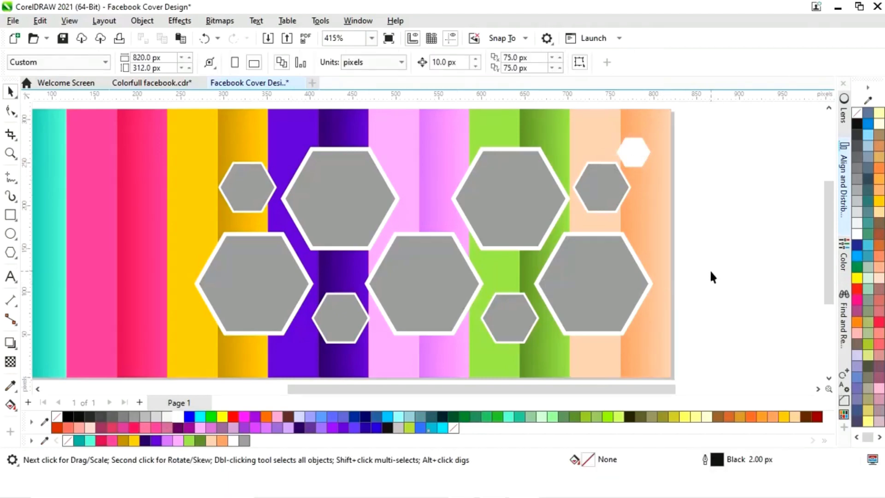
- Move the group of five photos from far off the page to just left of the banner
scroll(709, 269, "left", 3)
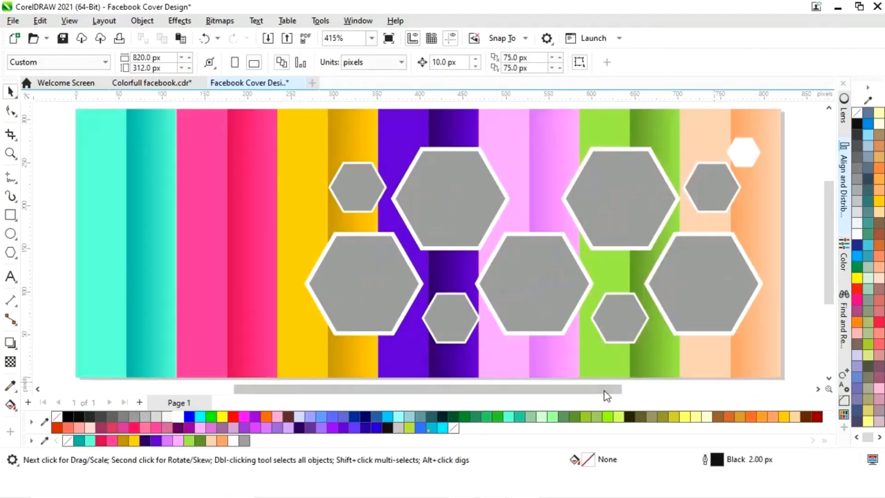
left_click_drag(605, 390, 626, 390)
scroll(618, 390, "down", 1)
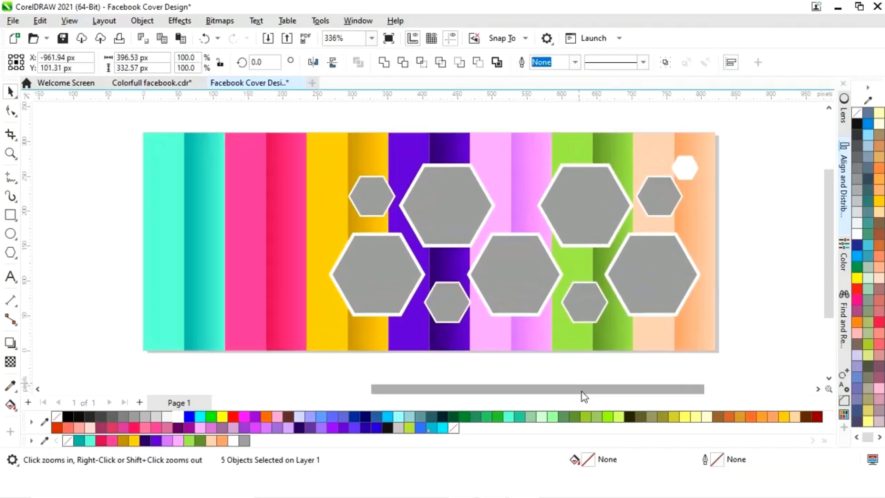
left_click_drag(582, 392, 280, 403)
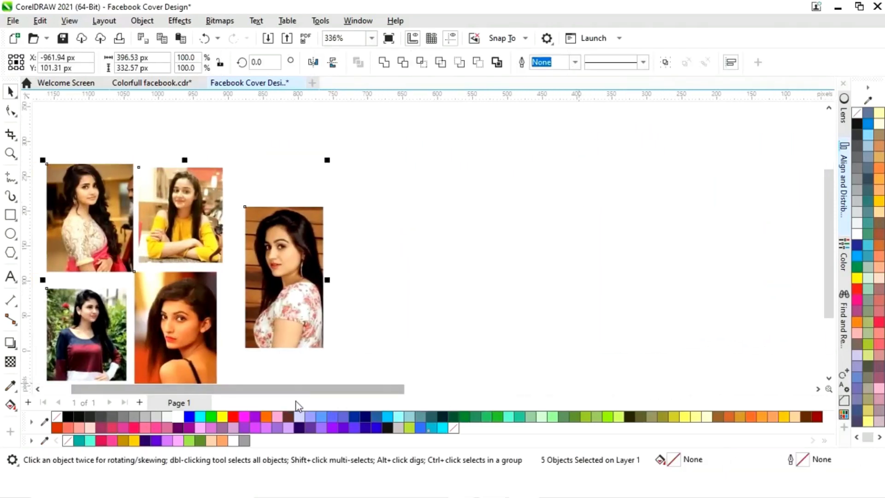
key("F4")
left_click_drag(199, 136, 28, 289)
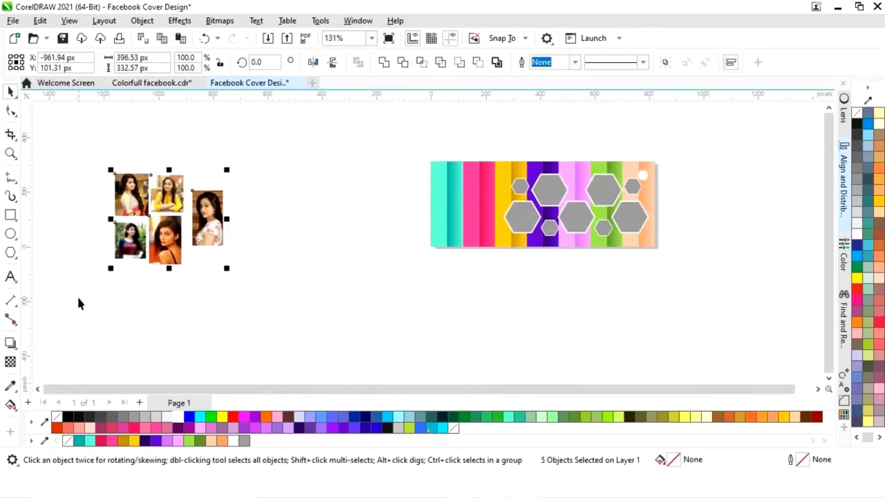
left_click_drag(164, 232, 364, 221)
key("F4")
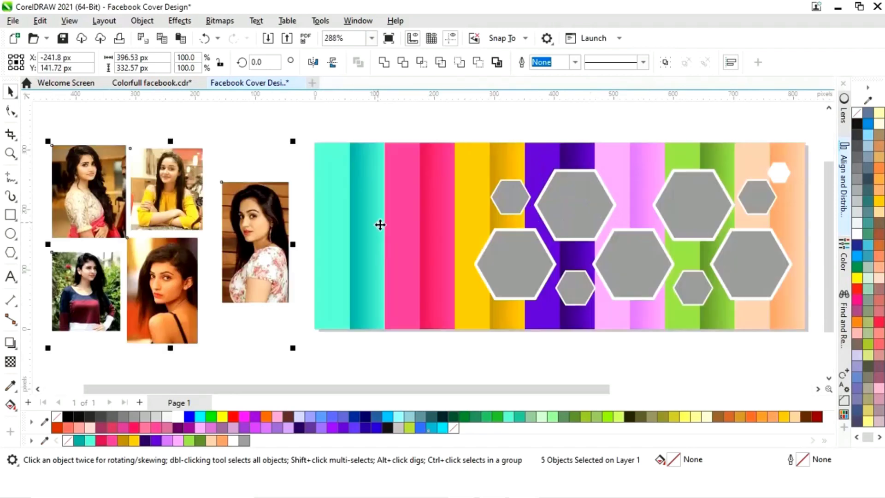
- Place the first photo onto the banner and PowerClip it inside the large upper hexagon on the purple strips
left_click(378, 354)
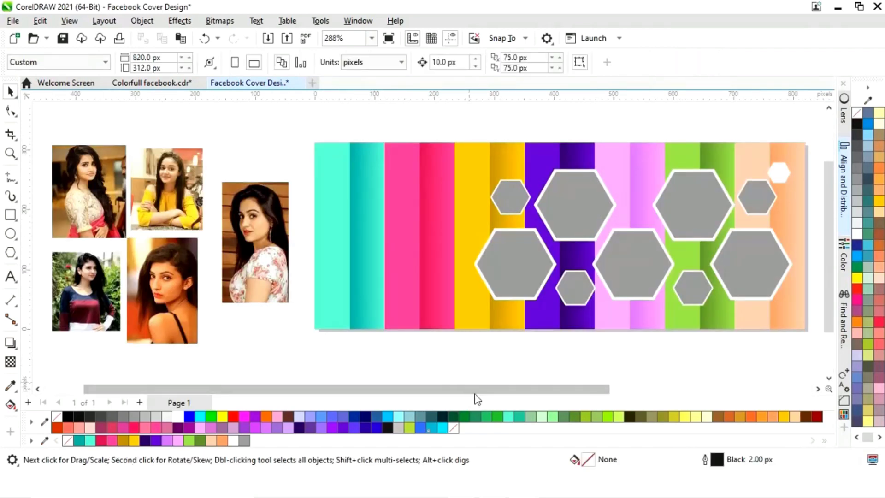
scroll(479, 389, "right", 2)
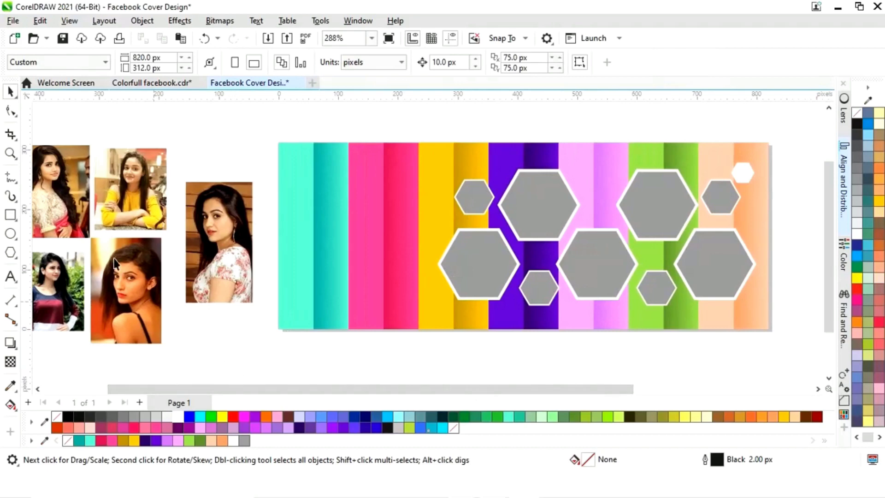
left_click_drag(70, 191, 438, 253)
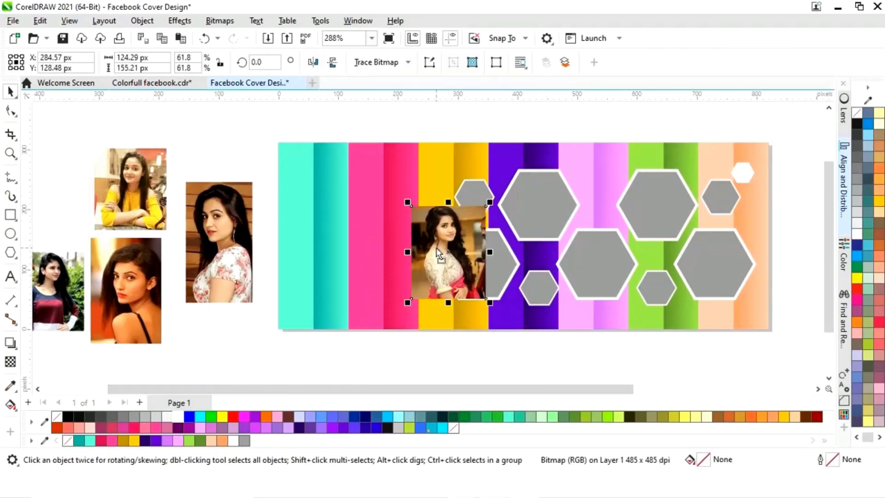
right_click(439, 253)
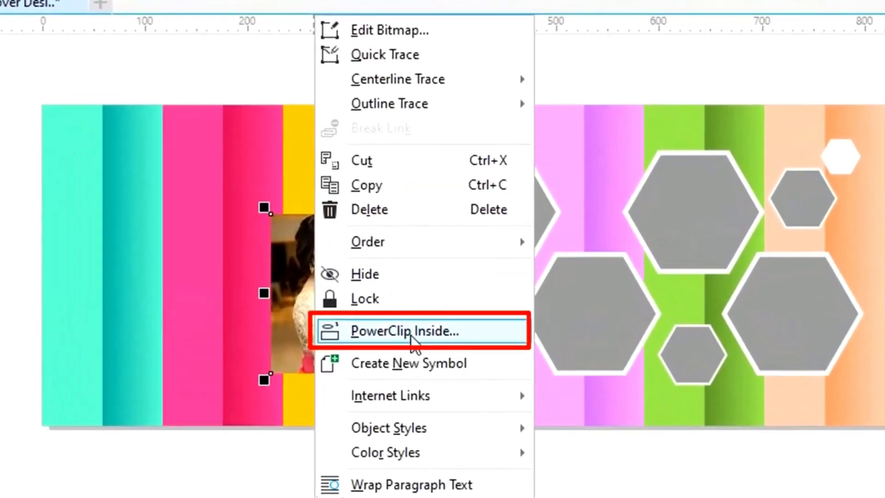
left_click(411, 340)
left_click(481, 217)
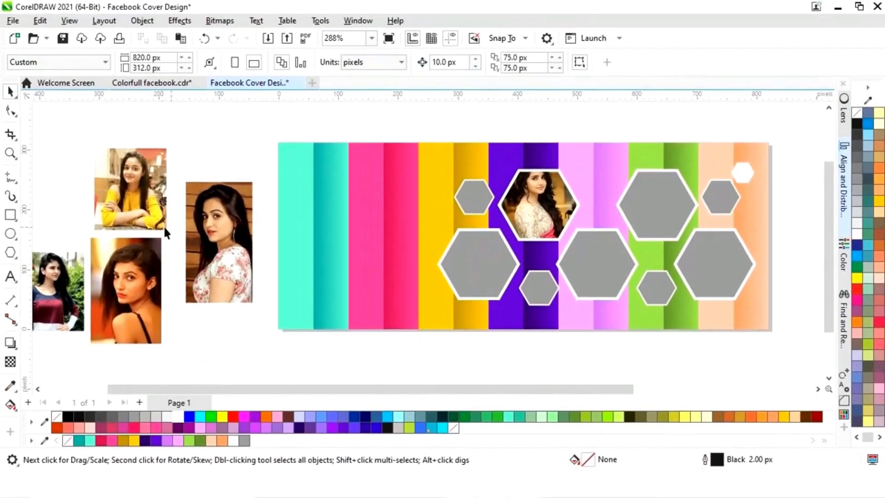
- PowerClip the yellow-shirt photo inside the large lower hexagon on the yellow strips
left_click(132, 189)
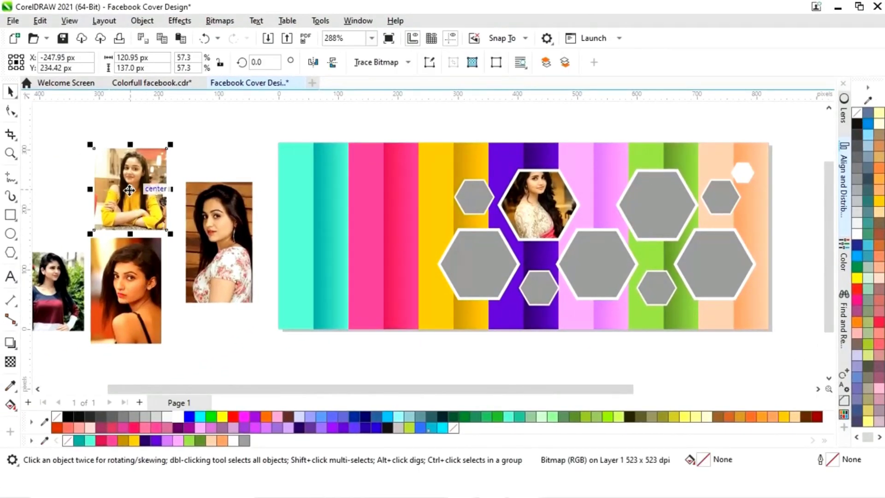
right_click(132, 189)
left_click(190, 275)
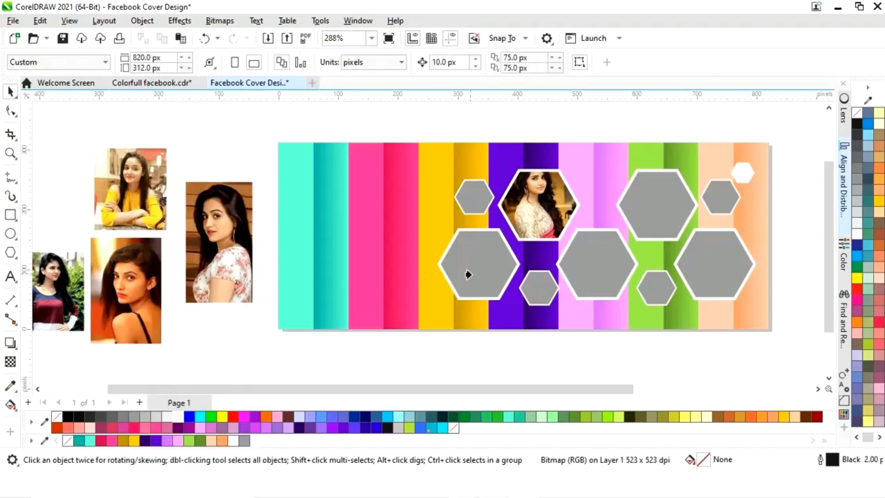
left_click(468, 273)
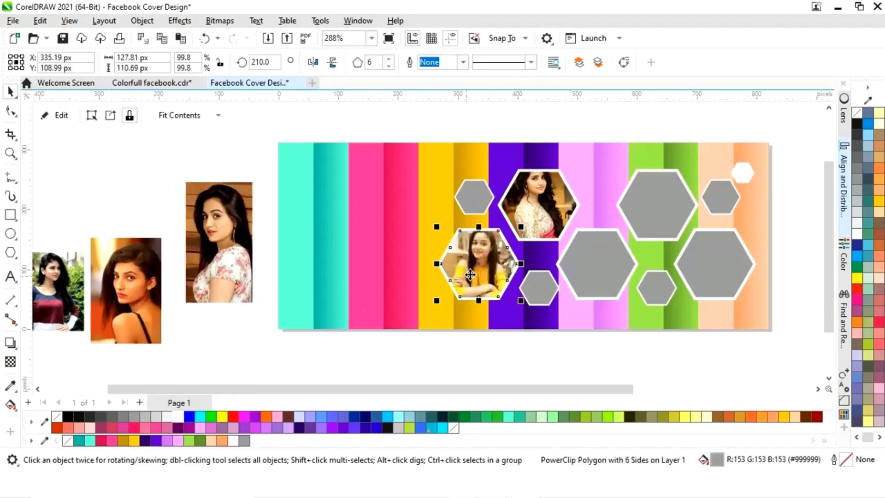
- PowerClip the orange-background photo inside the large lower hexagon on the pink strips
left_click(107, 306)
right_click(117, 306)
left_click(184, 273)
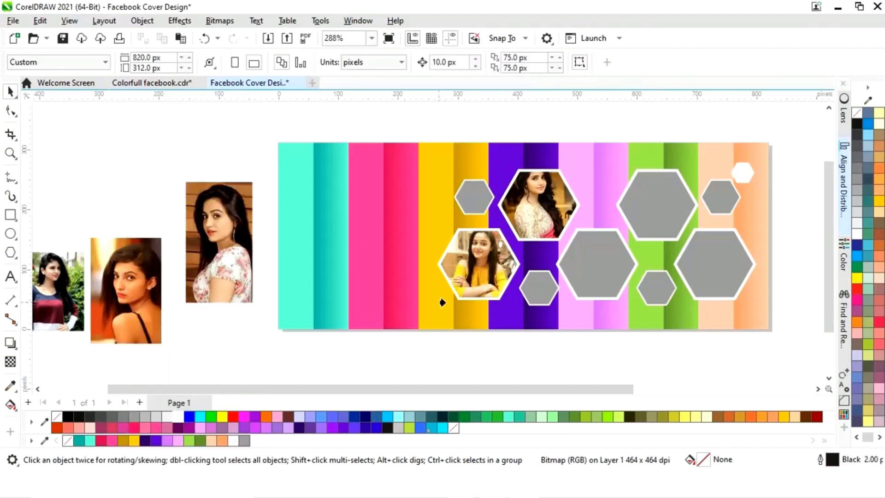
left_click(599, 280)
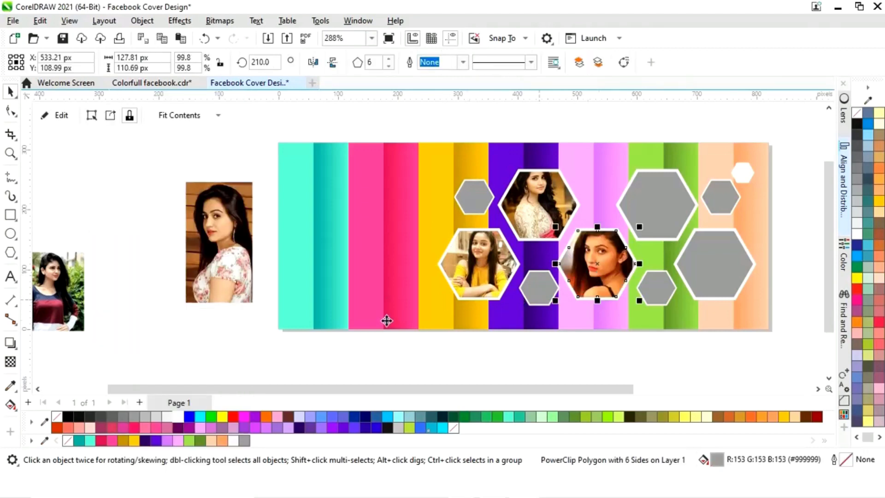
- PowerClip the dark-top photo inside the large upper hexagon on the green strips
left_click(79, 302)
right_click(78, 300)
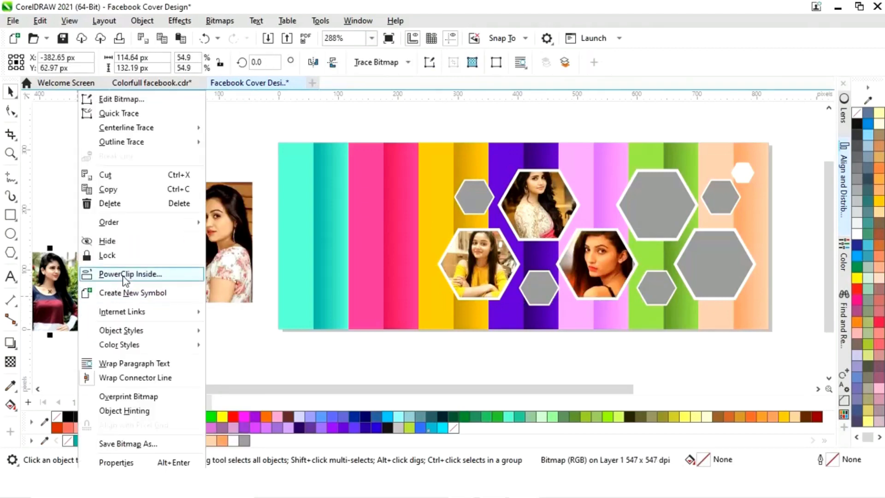
left_click(137, 276)
left_click(650, 224)
- PowerClip the remaining photo inside the large lower hexagon on the peach strips
left_click(227, 276)
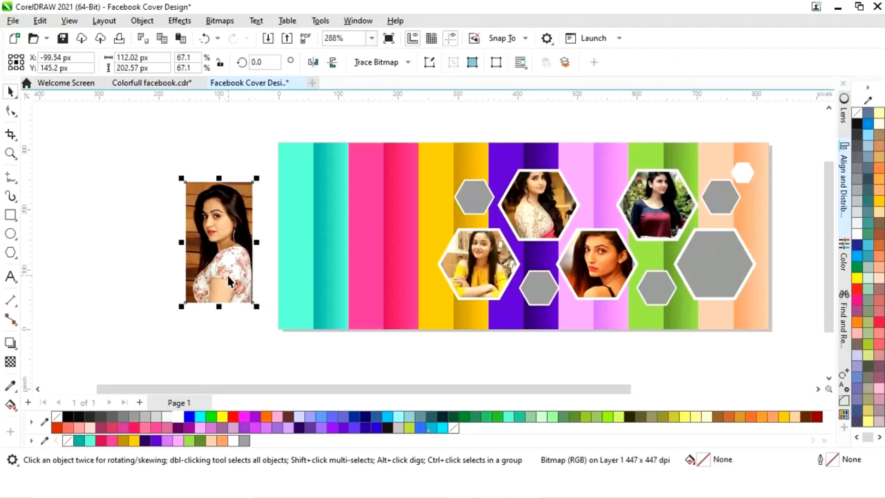
right_click(227, 279)
left_click(258, 273)
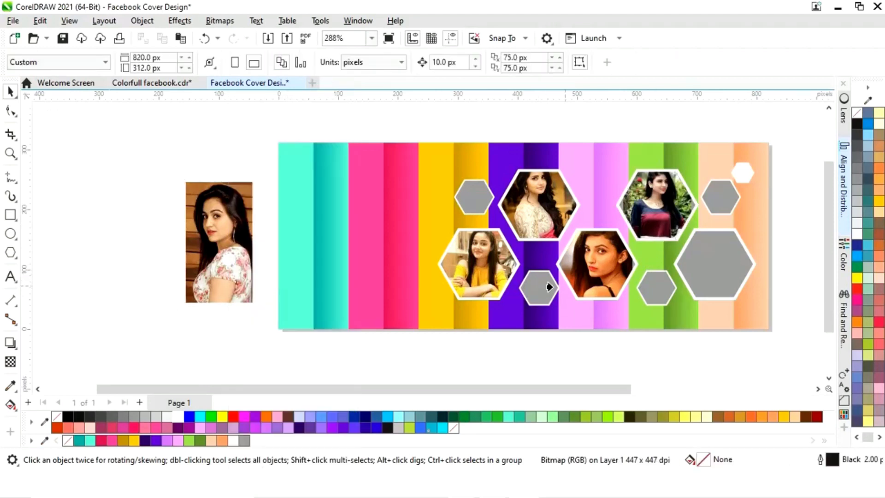
left_click(710, 268)
- Edit the PowerClip contents of the upper purple-strip hexagon and nudge the photo slightly down and right
left_click_drag(591, 389, 662, 394)
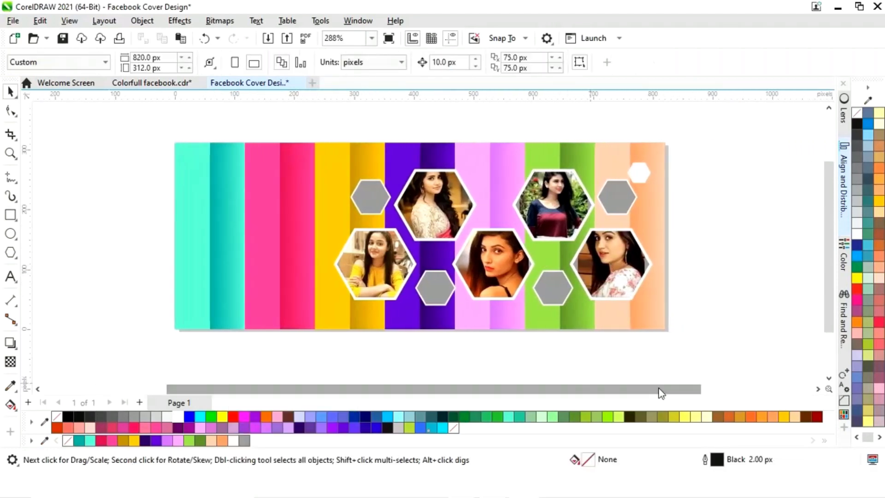
key("z")
left_click_drag(282, 115, 678, 341)
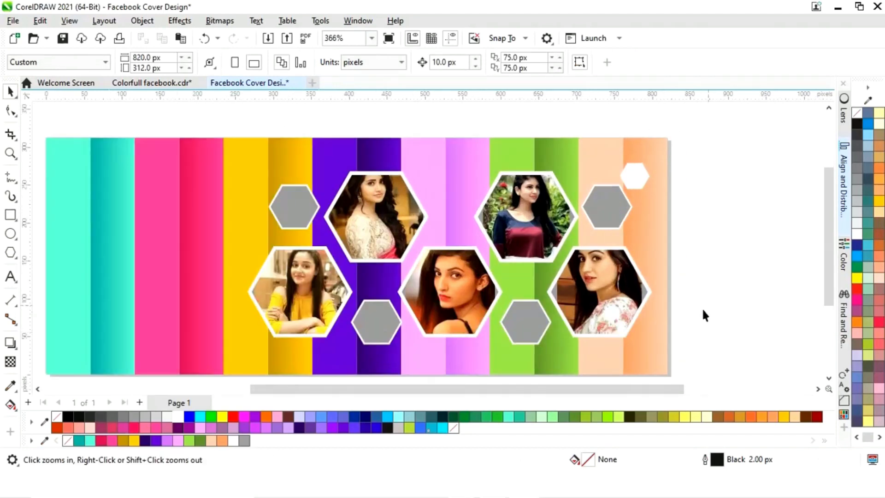
key("space")
left_click(367, 239)
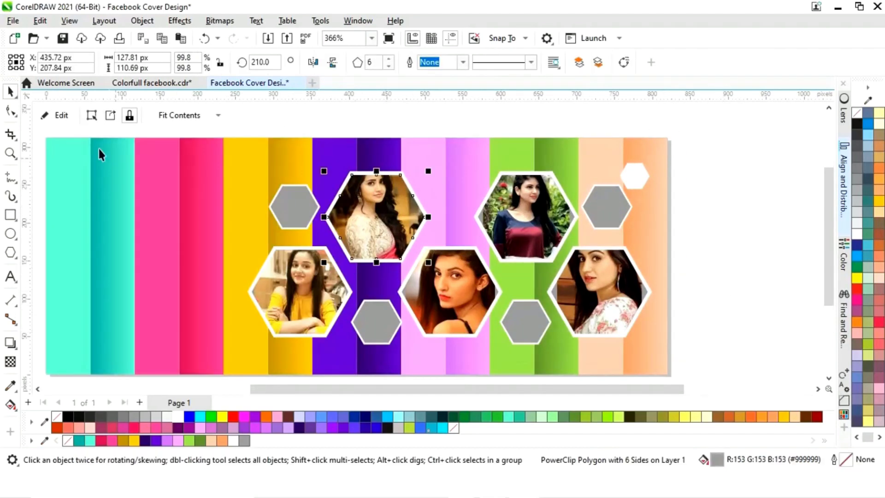
left_click(73, 121)
left_click(385, 233)
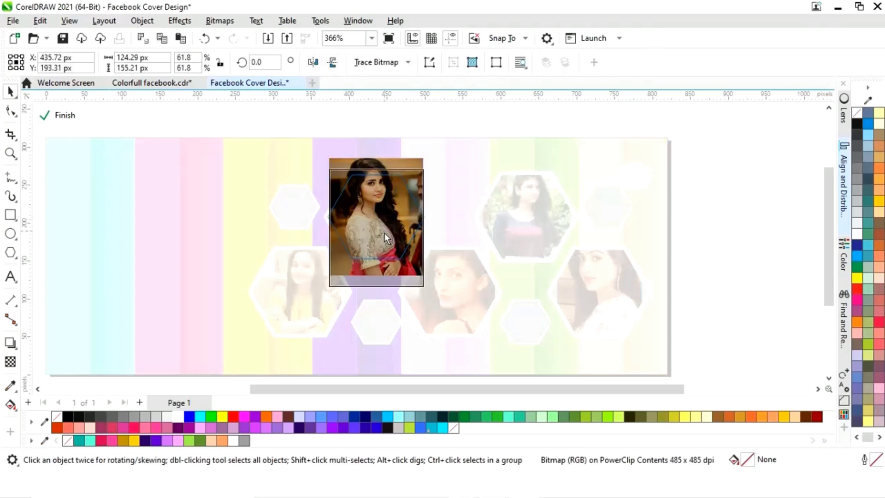
left_click_drag(385, 234, 392, 239)
left_click(62, 115)
- Edit the PowerClip contents of the upper green-strip hexagon and reposition the photo slightly down
left_click(335, 298)
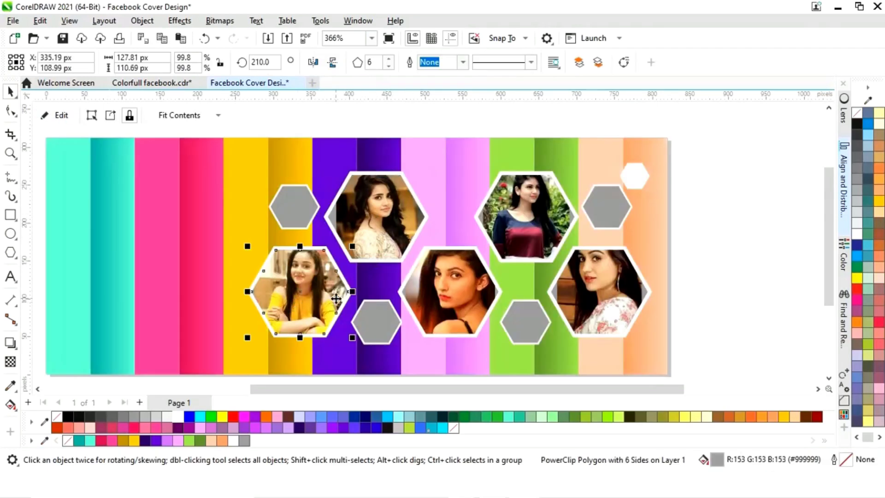
left_click(526, 217)
left_click(56, 116)
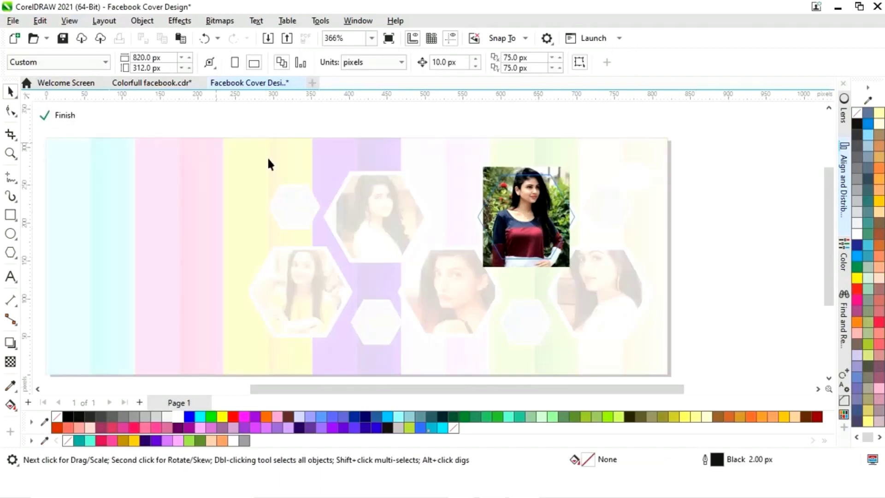
left_click(552, 213)
left_click_drag(552, 213, 548, 220)
left_click(549, 221)
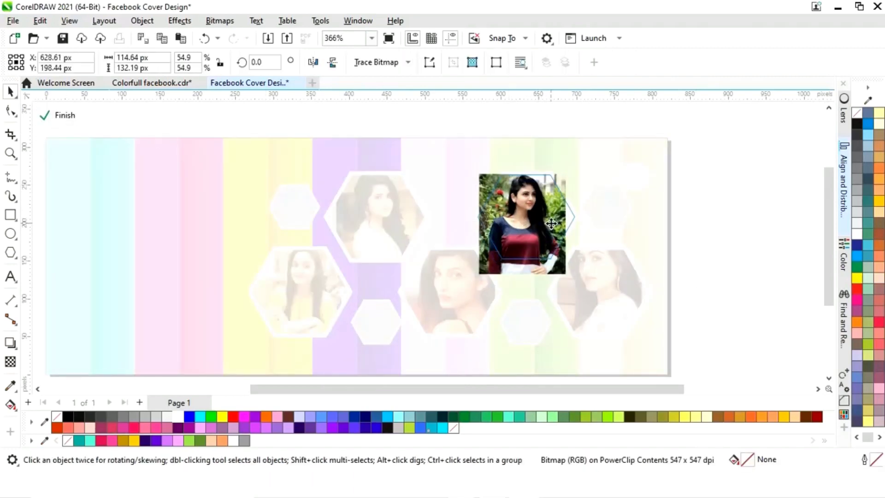
left_click(62, 115)
- Edit the PowerClip contents of the yellow-strip hexagon, nudging and slightly enlarging the photo
left_click(301, 295)
left_click(58, 116)
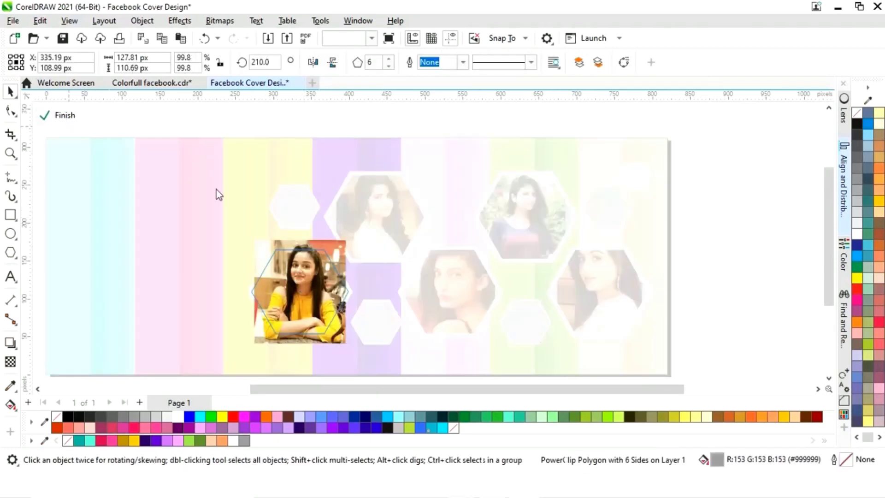
left_click(306, 301)
mouse_move(305, 300)
left_mouse_down()
mouse_move(297, 301)
mouse_move(309, 303)
left_mouse_up()
left_click_drag(251, 246, 243, 240)
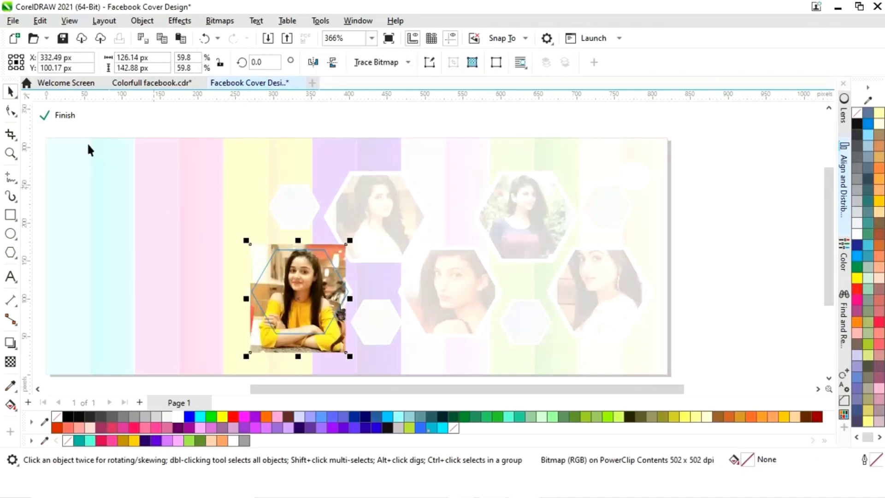
left_click(58, 116)
- Adjust the position and size of the photo inside the pink-strip hexagon's PowerClip
left_click(465, 297)
mouse_move(464, 306)
left_mouse_down()
mouse_move(449, 312)
mouse_move(467, 318)
left_mouse_up()
left_click_drag(501, 234, 508, 224)
left_click_drag(467, 314, 458, 319)
left_click(71, 116)
left_click(695, 274)
- Edit the PowerClip contents of the peach-strip hexagon, enlarging the photo and shifting it to centre the face
left_click(622, 291)
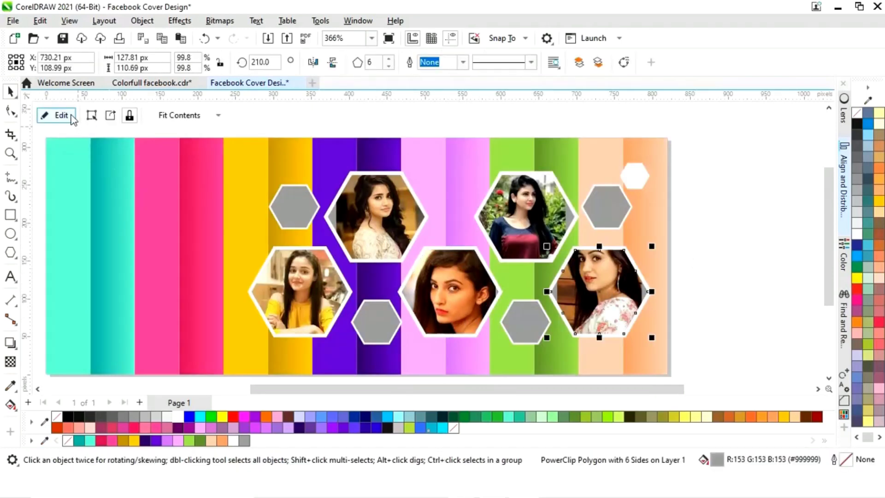
left_click(73, 116)
left_click_drag(607, 299, 606, 331)
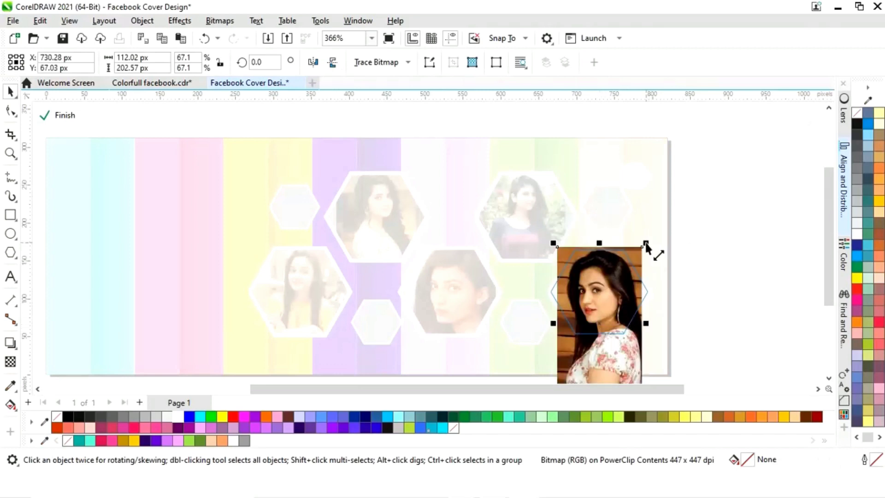
left_click_drag(631, 279, 629, 276)
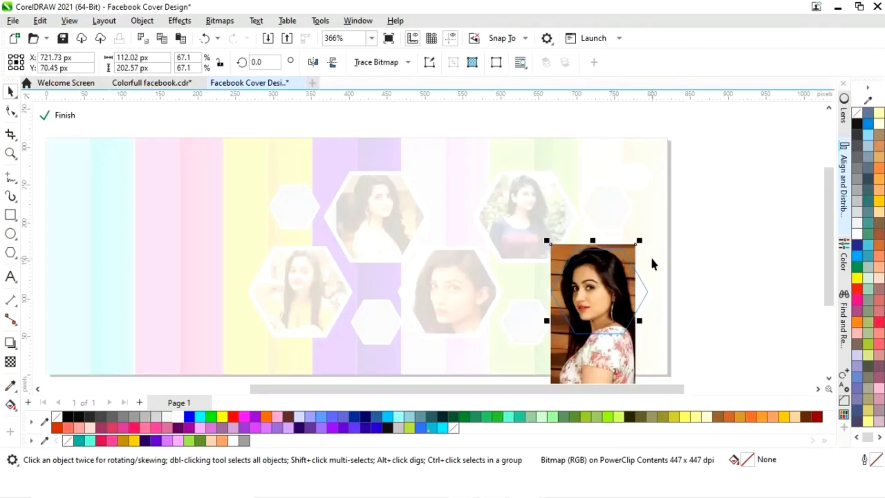
left_click_drag(644, 241, 678, 227)
left_click_drag(617, 310, 618, 317)
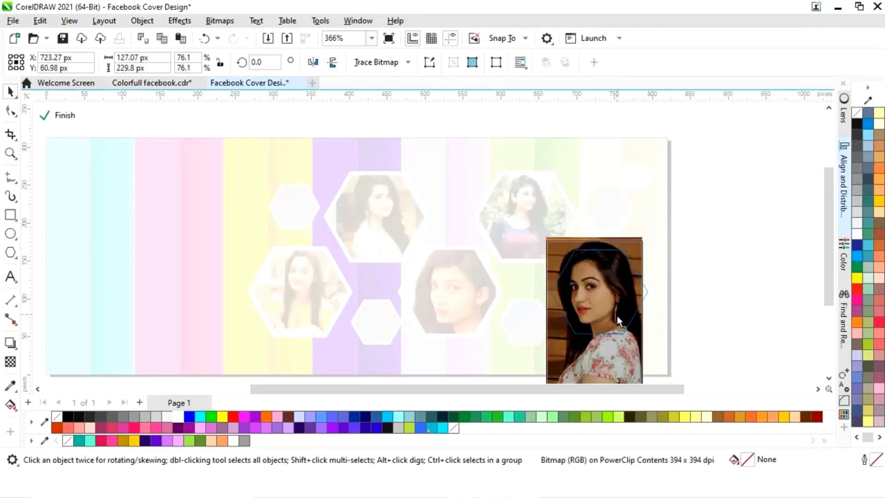
left_click(63, 116)
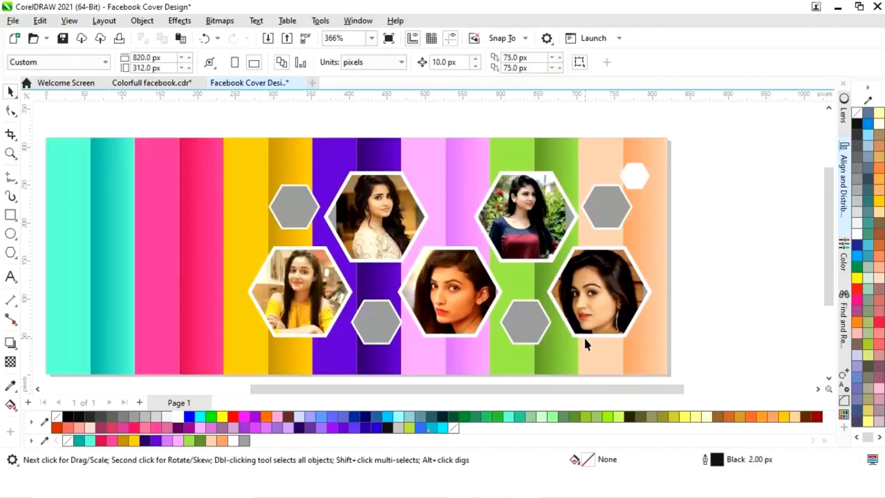
- Fill the small grey hexagon on the yellow strip with Hot Pink
left_click(279, 211)
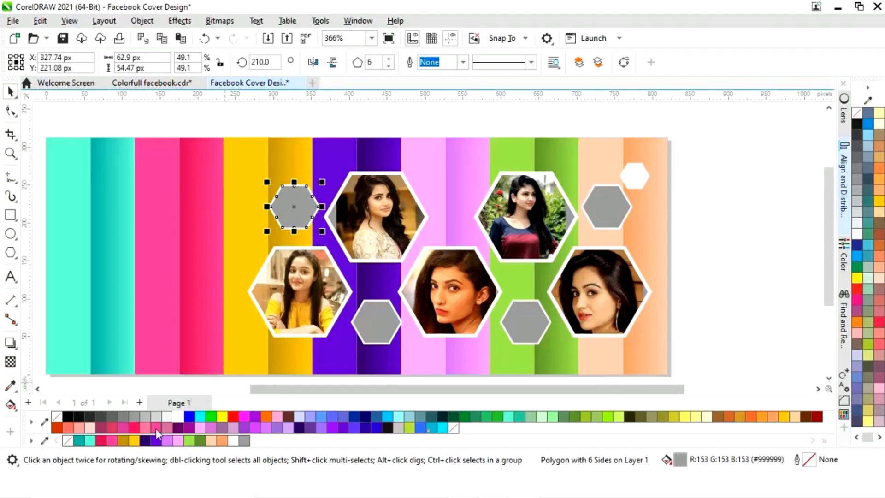
left_click(112, 441)
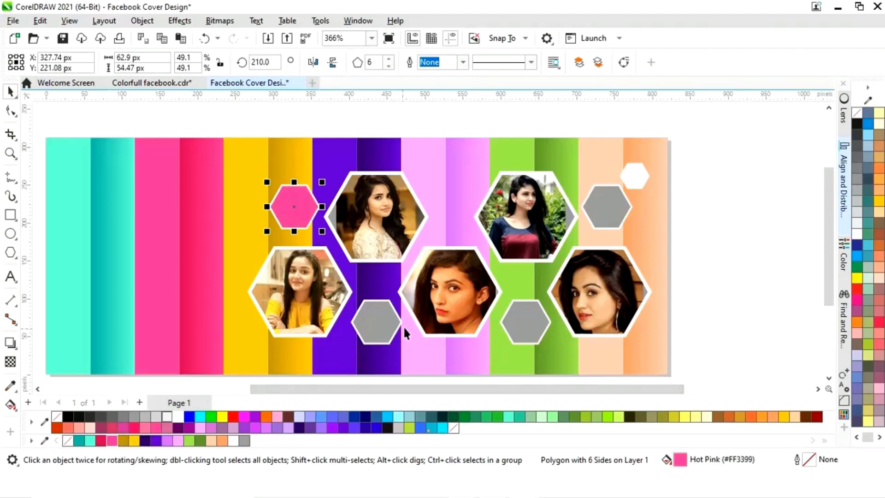
- Fill the small hexagon on the purple strip with green and the small hexagon on the peach strip with turquoise
left_click(391, 322)
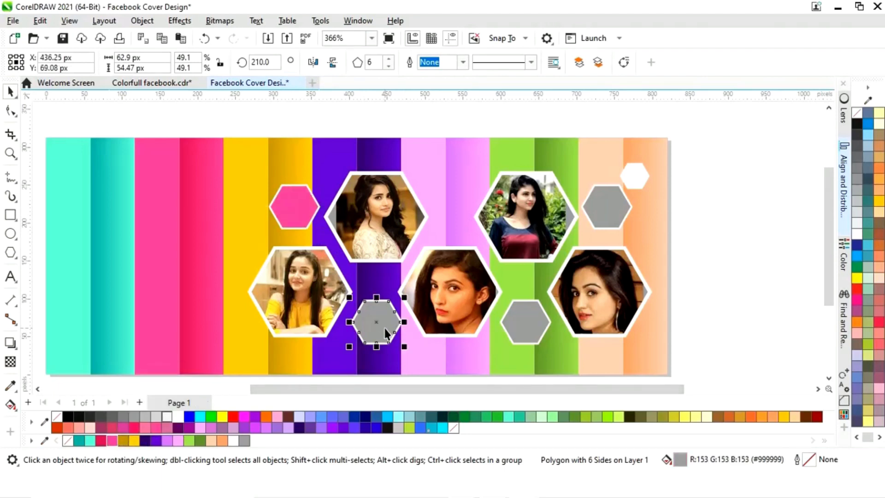
left_click(190, 440)
left_click(602, 206)
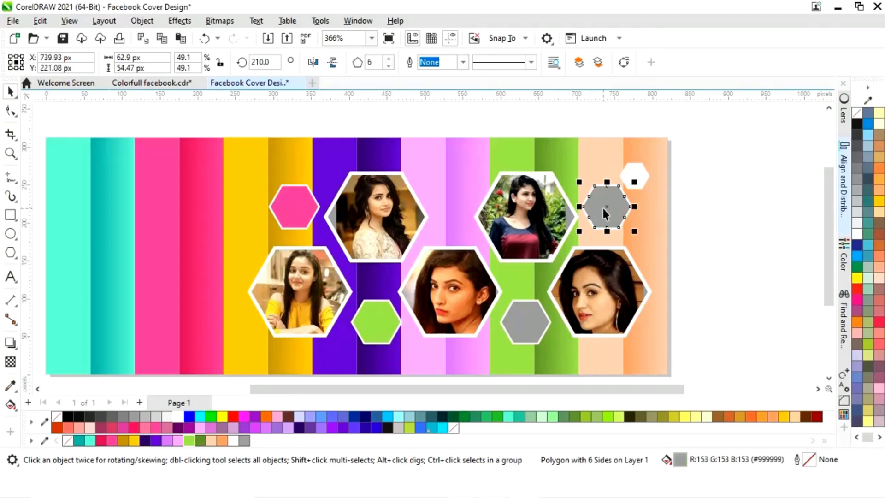
left_click(89, 442)
- Fill the small grey hexagon on the green strip with purple
left_click(518, 319)
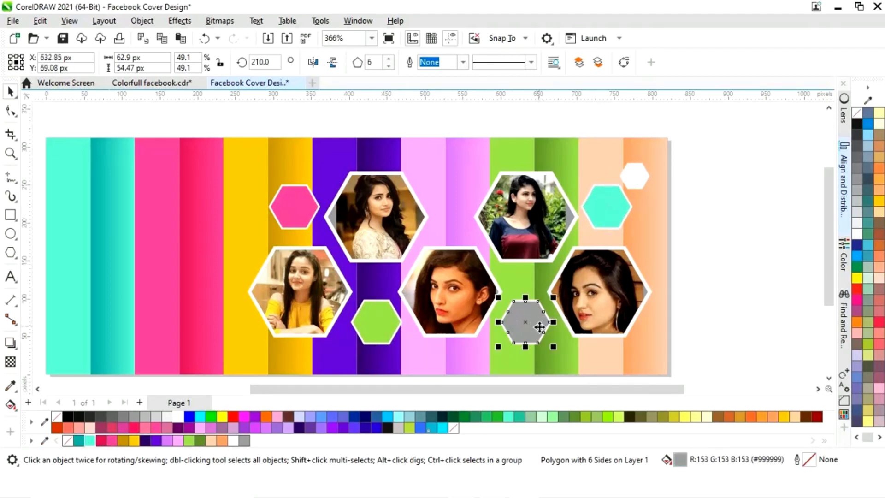
left_click(156, 442)
left_click(726, 284)
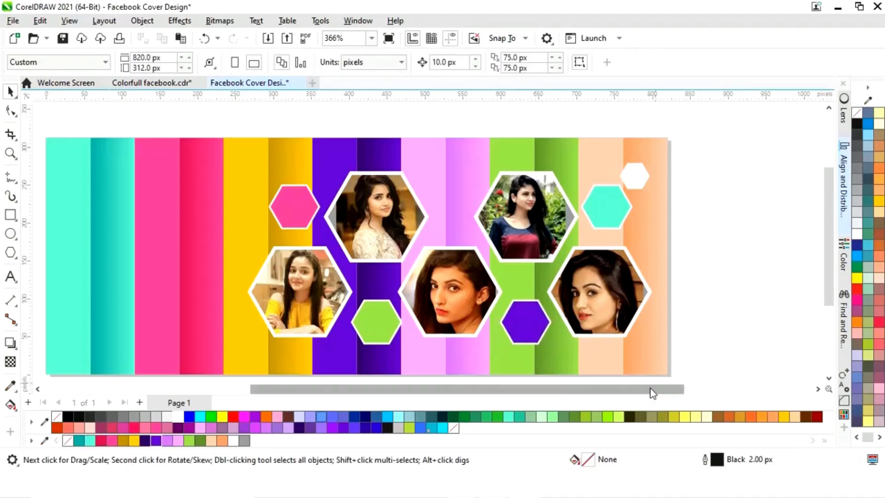
- Add an artistic text object reading "Your text here" beside the cover
scroll(672, 377, "up", 1)
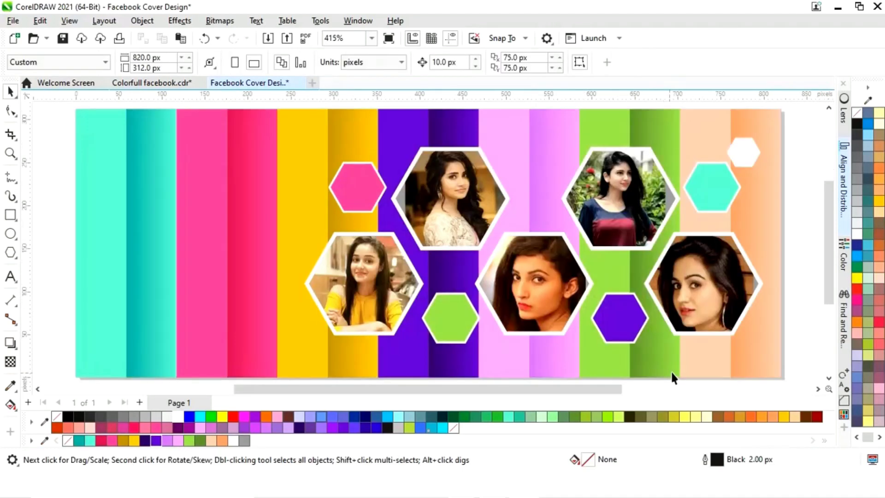
left_click(11, 277)
left_click(115, 308)
key("F3")
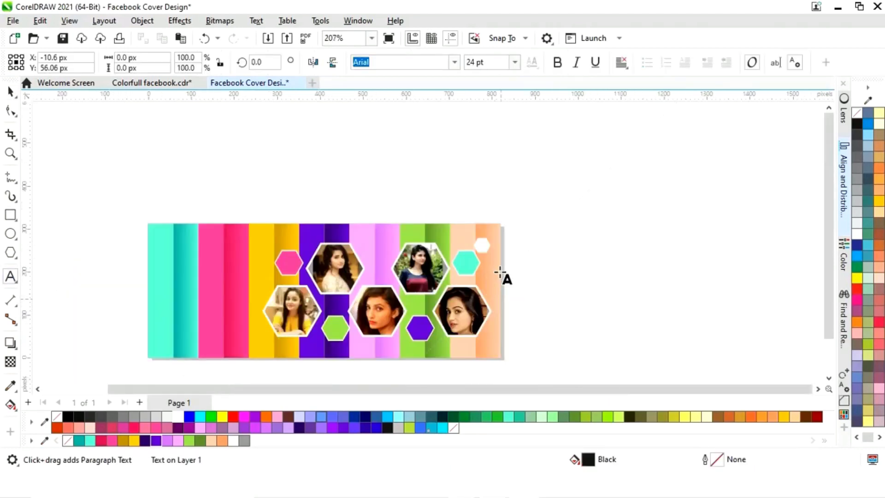
left_click(543, 282)
type("Your")
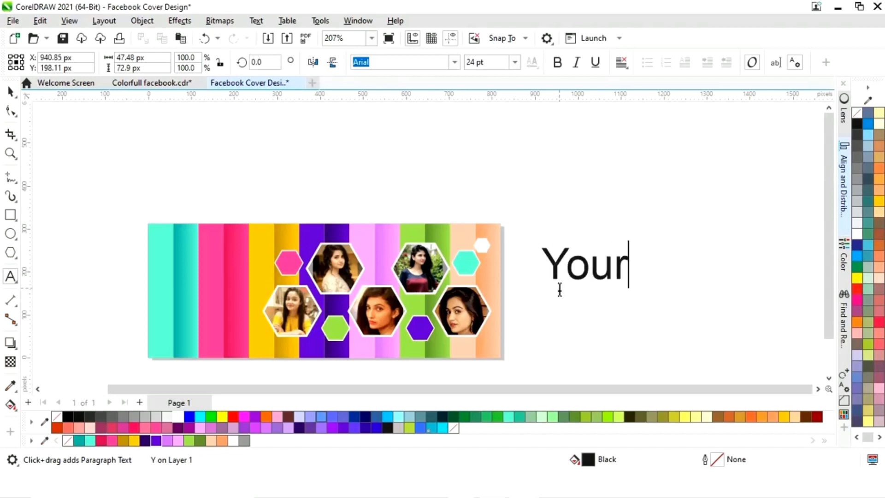
type(" text here")
- Set the text's font to Roundhand BT
key("ctrl+space")
left_click(456, 64)
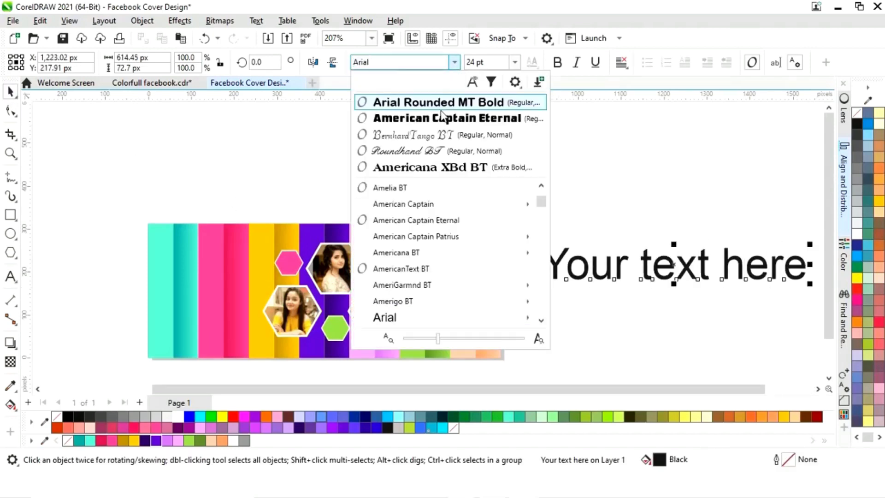
left_click(432, 159)
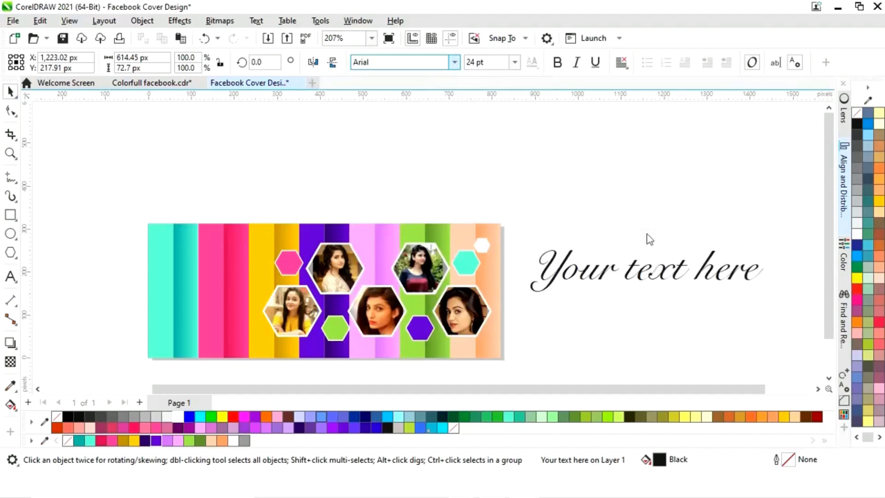
- Scale the text down and move it onto the cover's upper-left area over the cyan and pink strips
left_click_drag(768, 249, 695, 275)
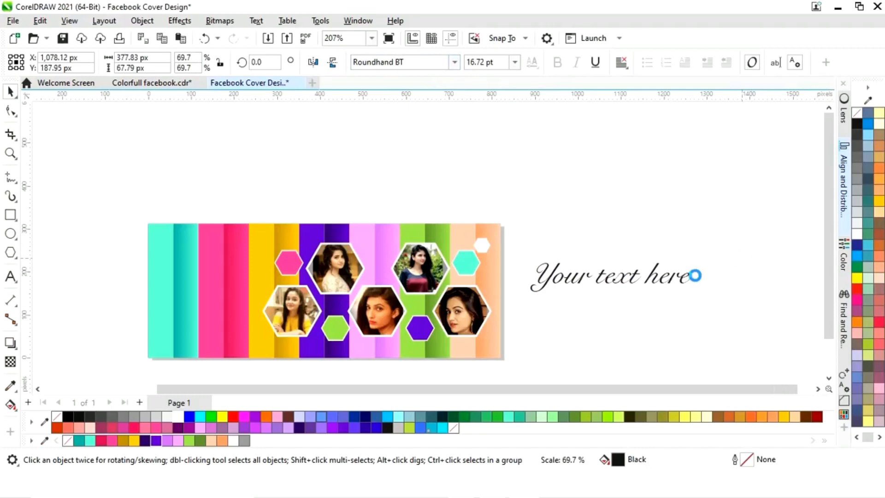
left_click_drag(619, 286, 234, 252)
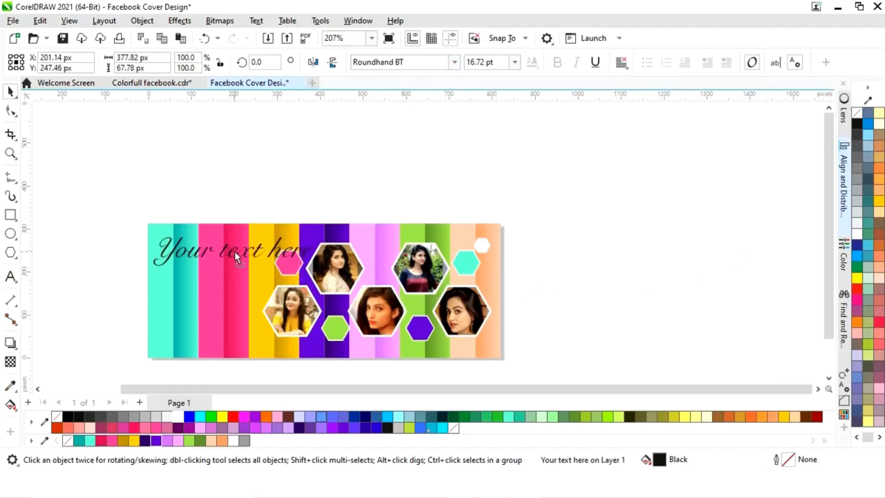
left_click_drag(321, 236, 291, 236)
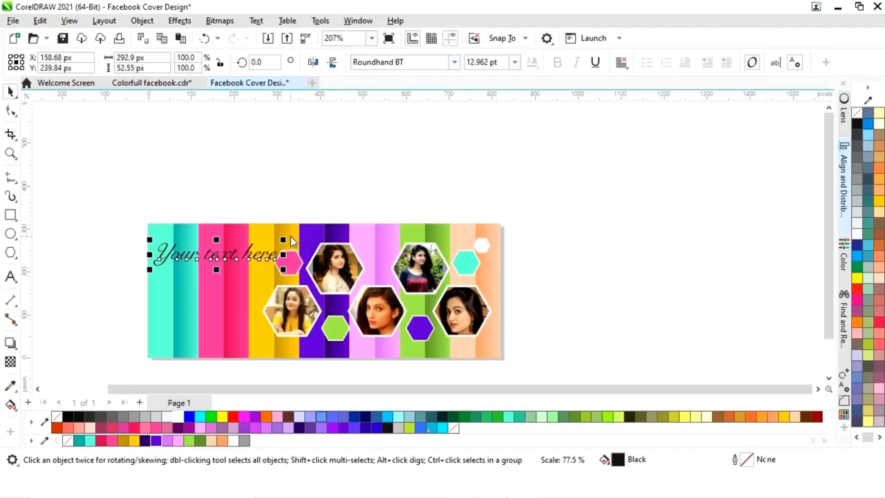
mouse_move(226, 263)
left_mouse_down()
mouse_move(205, 260)
mouse_move(213, 259)
left_mouse_up()
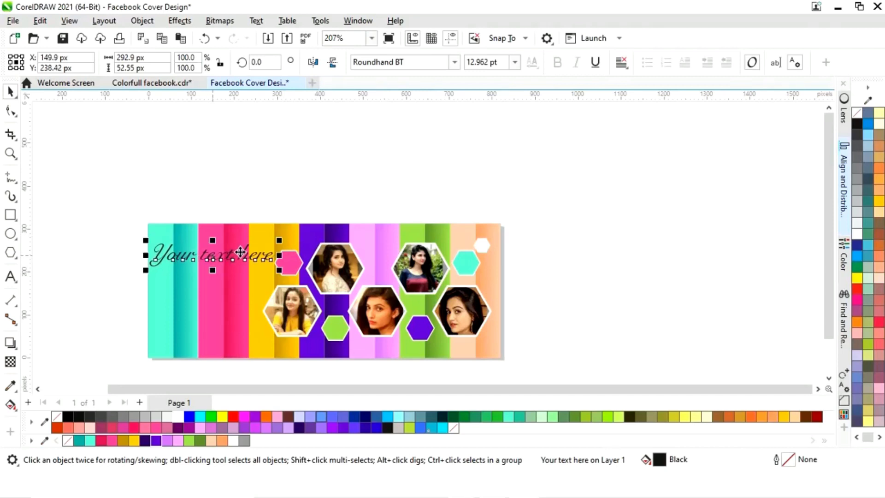
left_click_drag(279, 240, 256, 244)
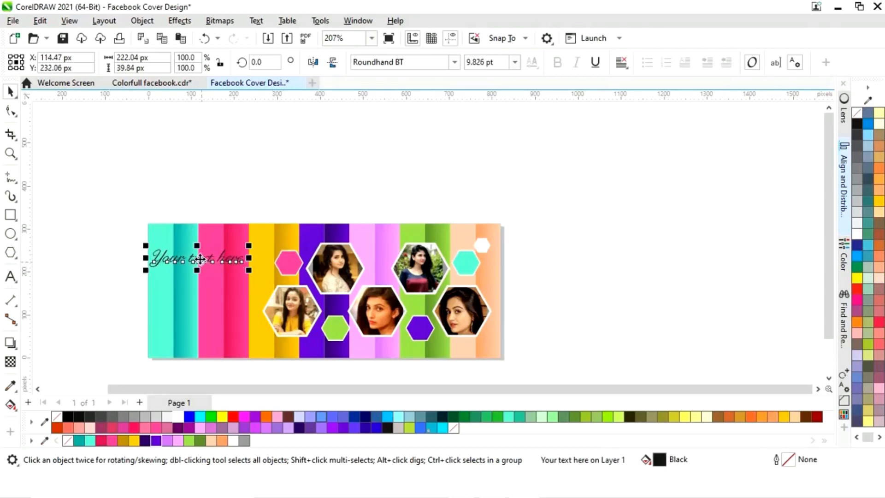
- Colour the text white and enlarge it slightly
left_click(178, 417)
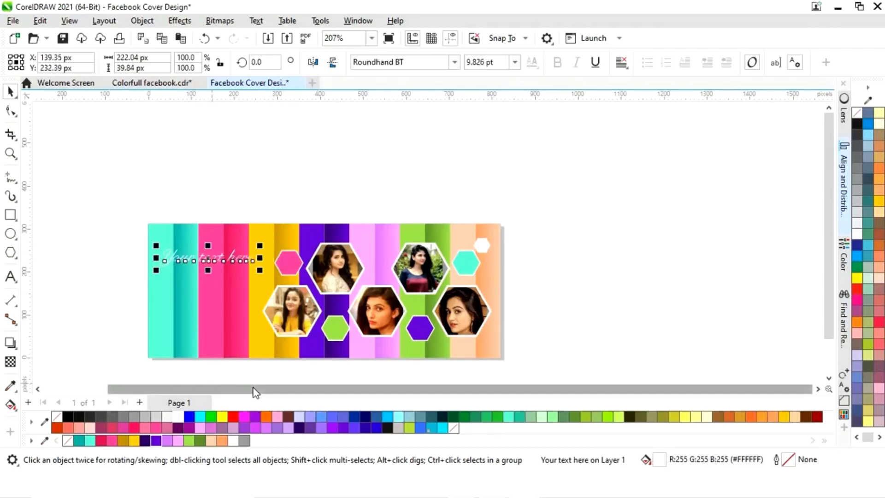
scroll(220, 338, "up", 2)
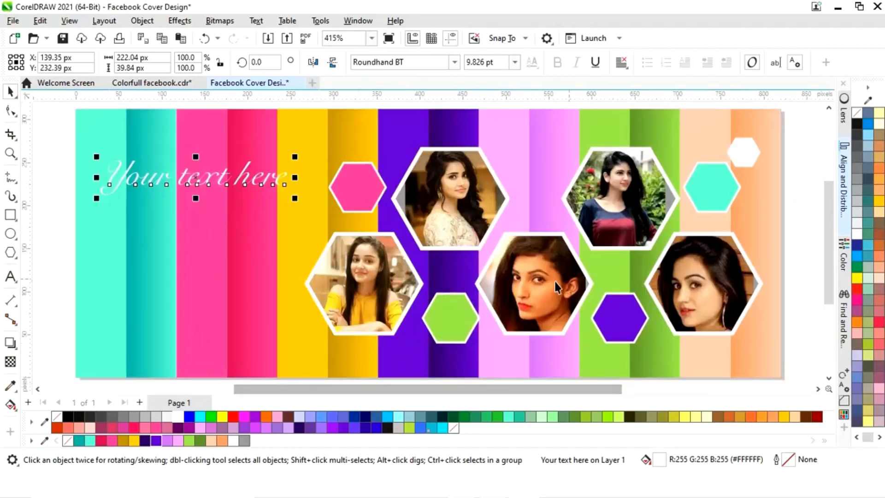
left_click(51, 248)
left_click(222, 178)
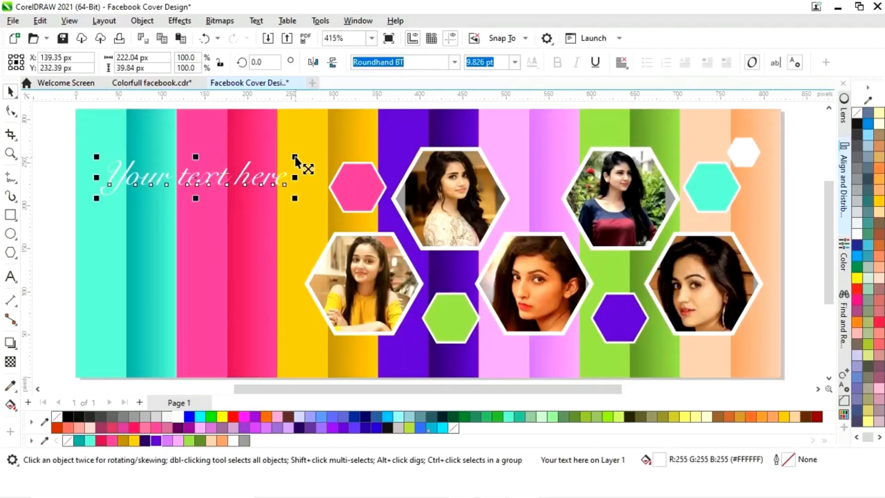
left_click_drag(295, 158, 309, 149)
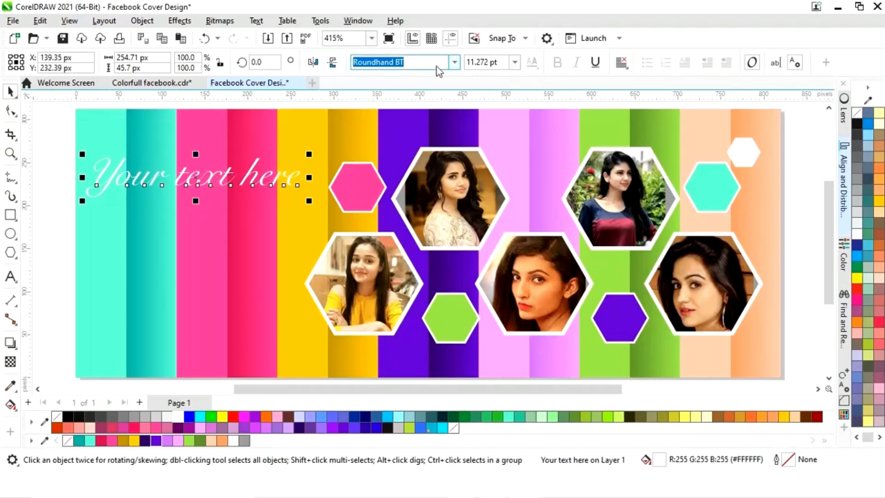
- Set the text's font to BrushScript BT, then enlarge and reposition it slightly left of the pink hexagon
left_click(454, 62)
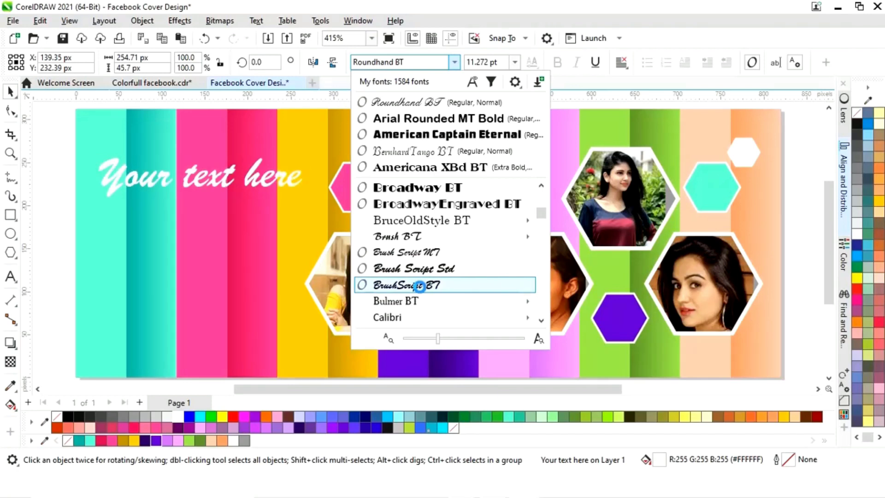
left_click(420, 288)
mouse_move(306, 153)
left_mouse_down()
mouse_move(343, 137)
mouse_move(331, 141)
left_mouse_up()
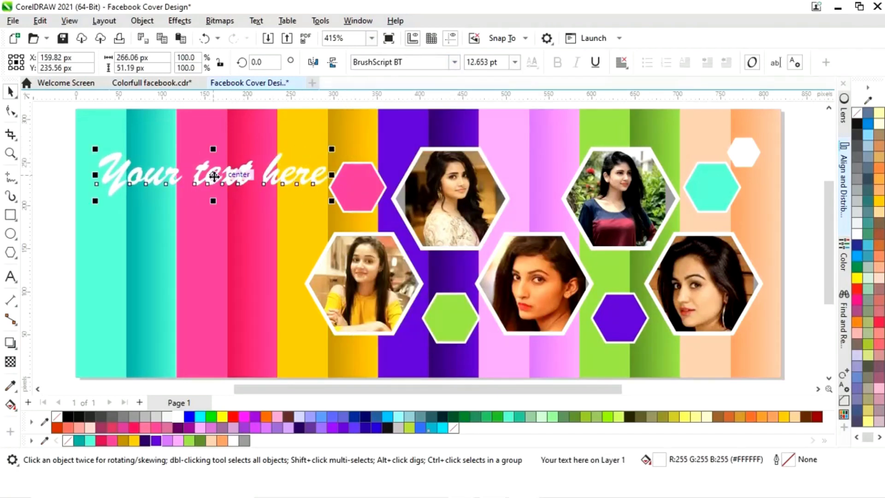
mouse_move(212, 175)
left_mouse_down()
mouse_move(209, 167)
mouse_move(208, 186)
left_mouse_up()
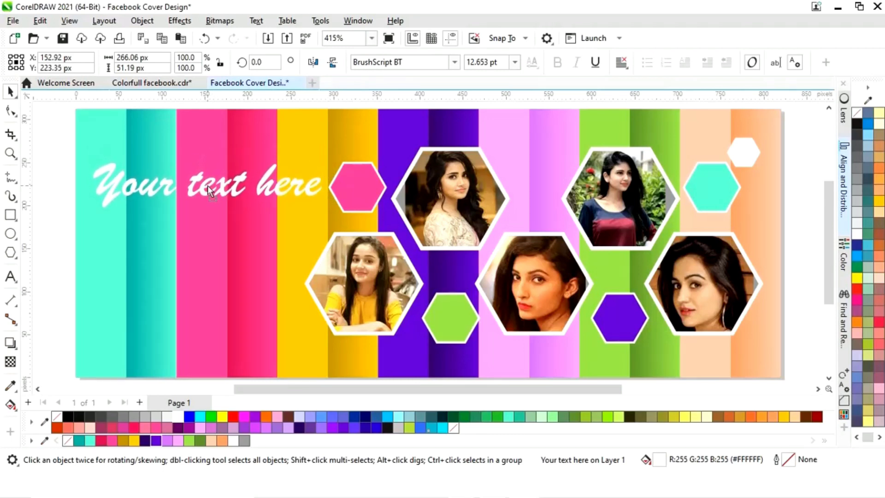
key("Escape")
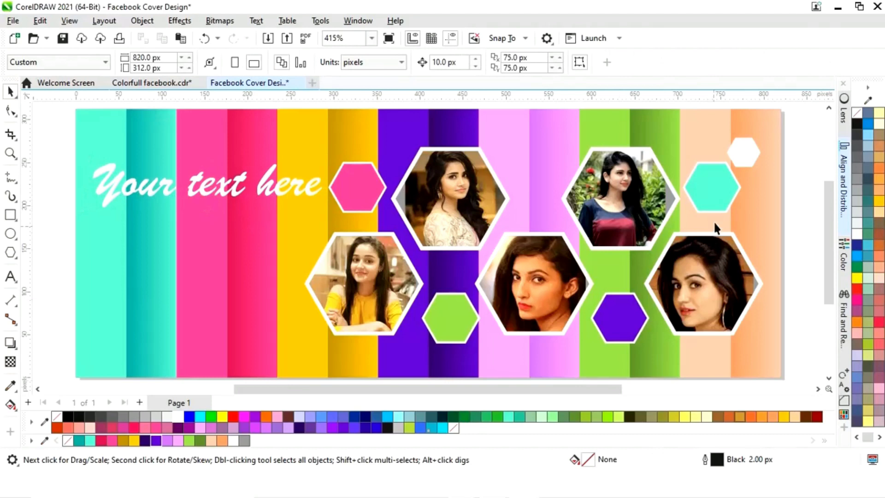
- Recolour the small turquoise hexagon on the peach strip yellow
left_click(731, 193)
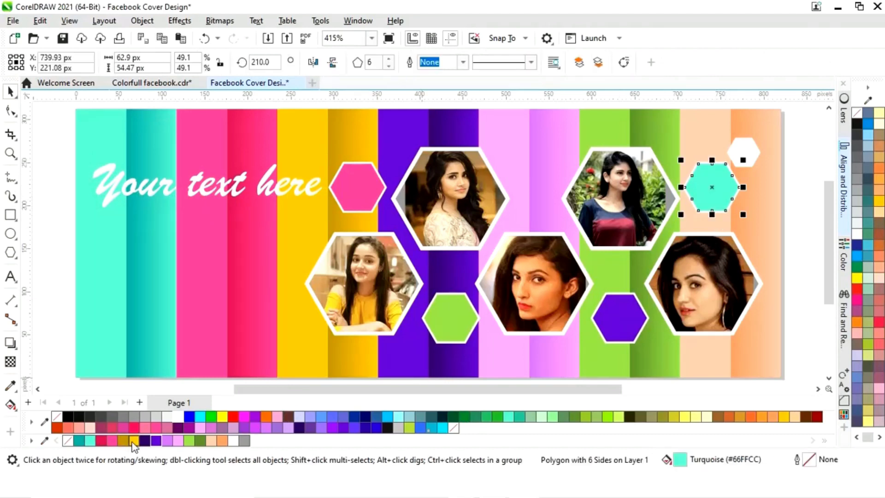
left_click(133, 441)
left_click(798, 343)
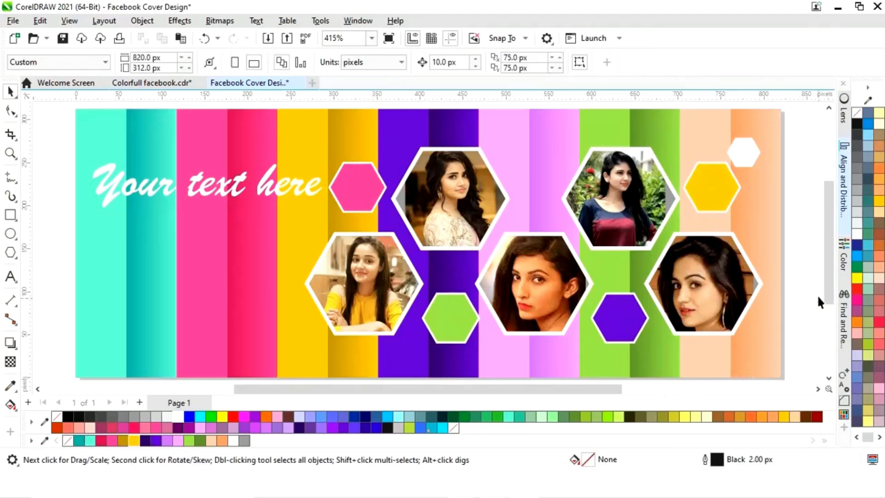
- Add a drop shadow to the photo hexagon on the peach strip, dragging it from the top edge downward
left_click(751, 303)
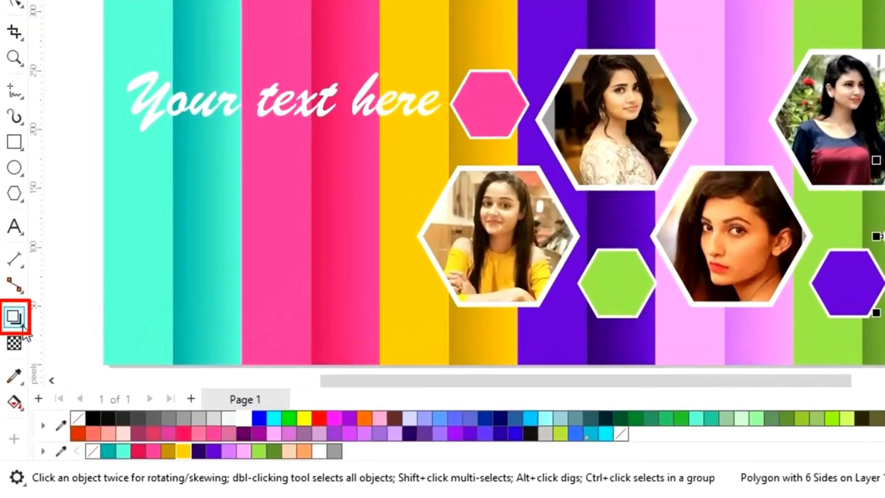
left_click(22, 324)
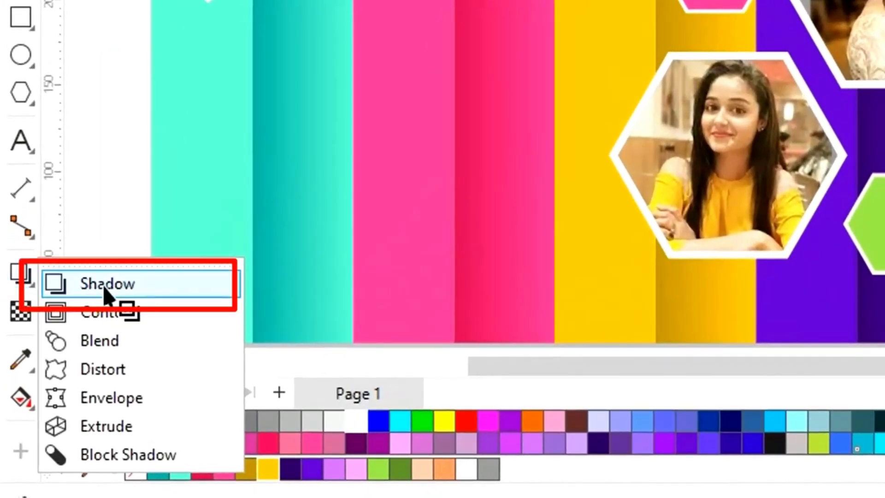
left_click(54, 329)
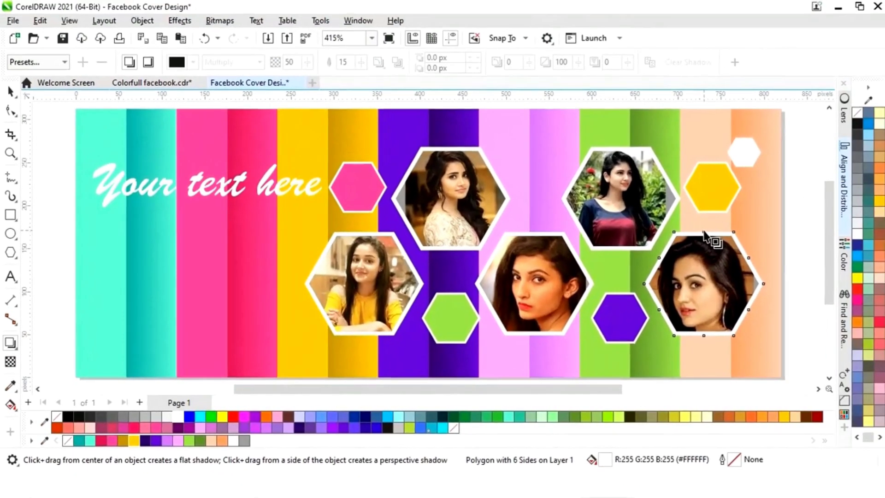
left_click_drag(705, 235, 702, 340)
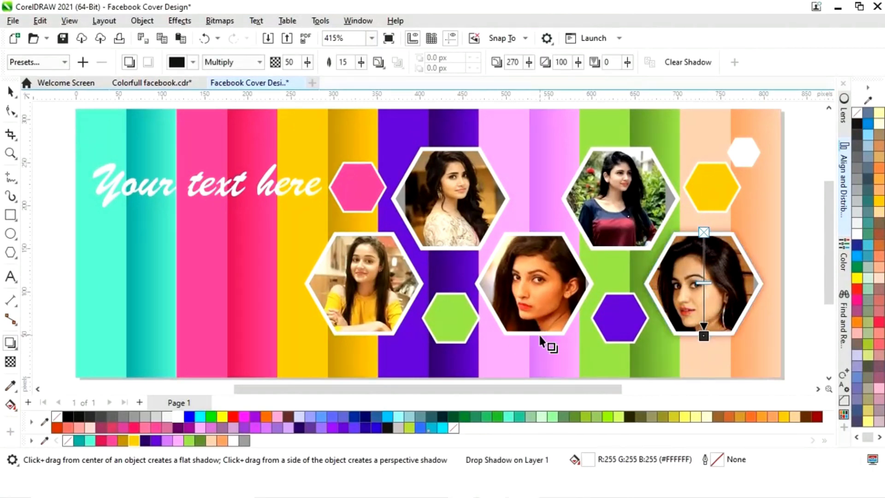
- Apply the same drop shadow to the lower photo hexagons on the pink and yellow strips
left_click(535, 234)
left_click_drag(534, 234, 537, 341)
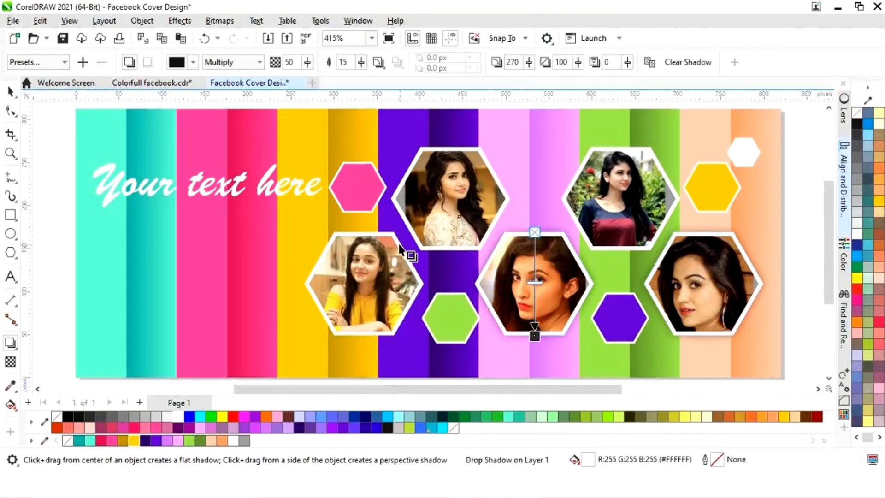
left_click(376, 240)
left_click_drag(375, 240, 362, 337)
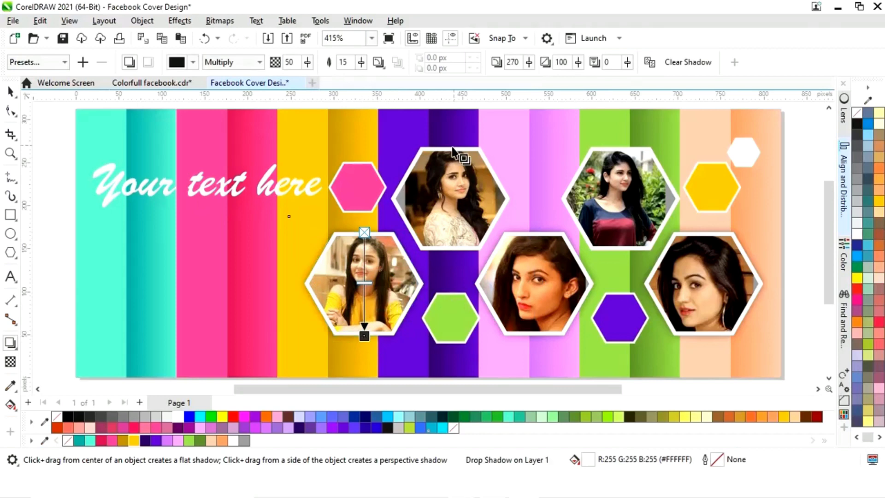
- Apply drop shadows to the upper photo hexagons on the purple and green strips and preview the cover full-screen
left_click(451, 173)
left_click_drag(451, 173, 450, 246)
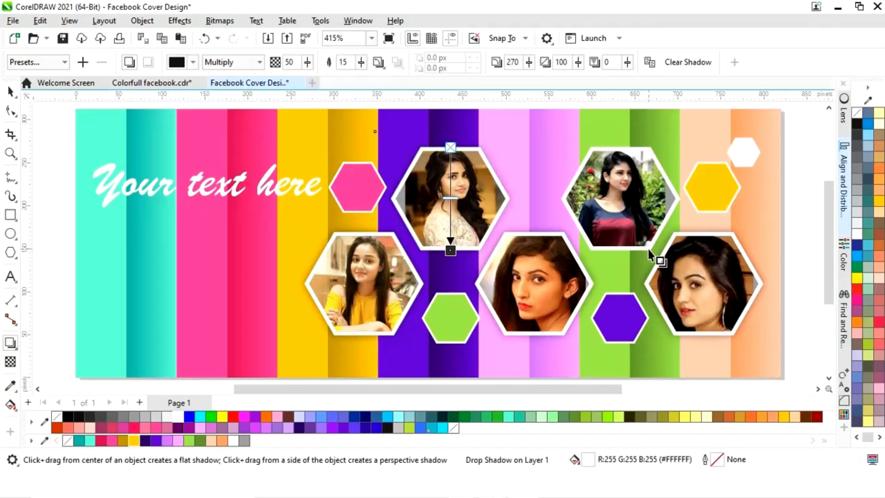
left_click(659, 256)
left_click_drag(621, 147, 621, 250)
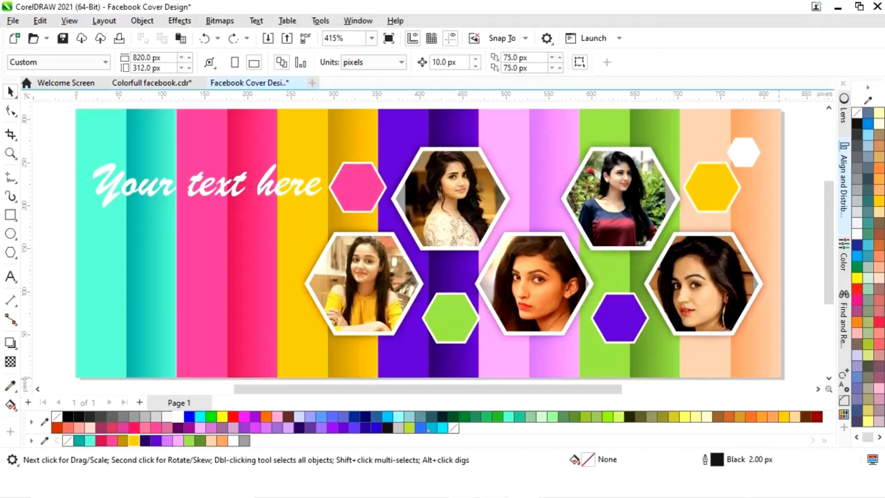
key("F9")
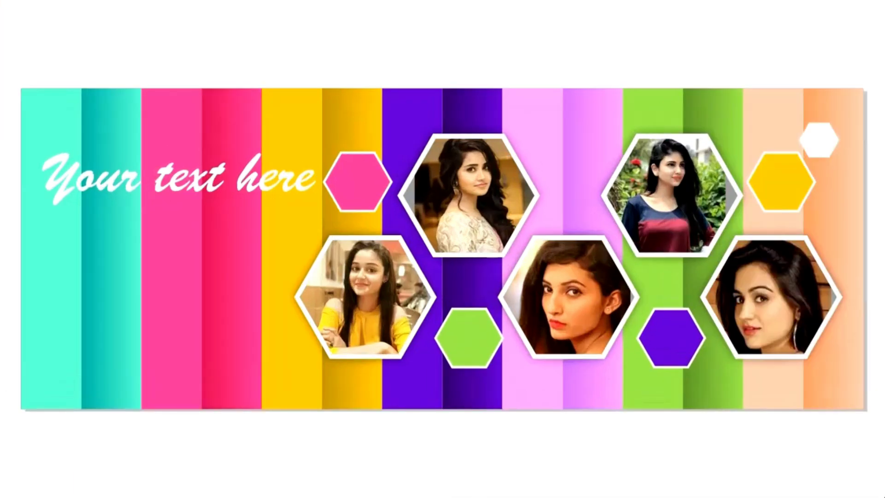